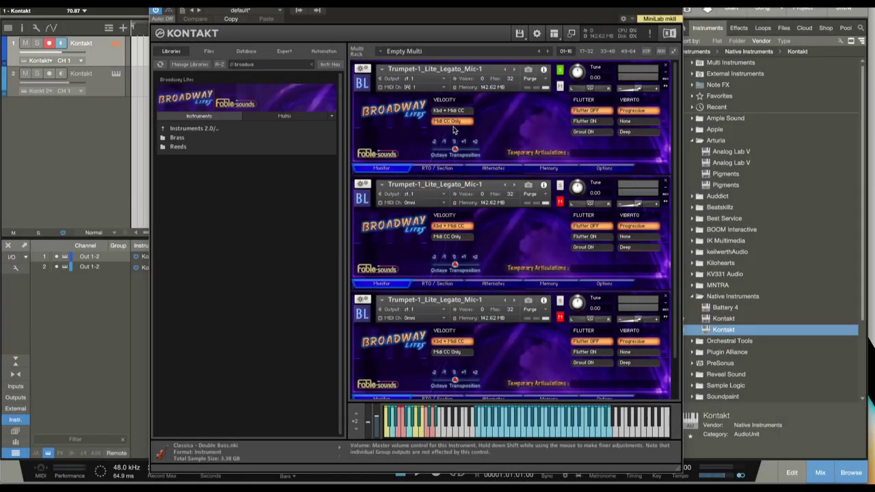
- Browse the Brass and Reeds instrument folders of the Broadway Lites library, and clear the library search filter
left_click(185, 129)
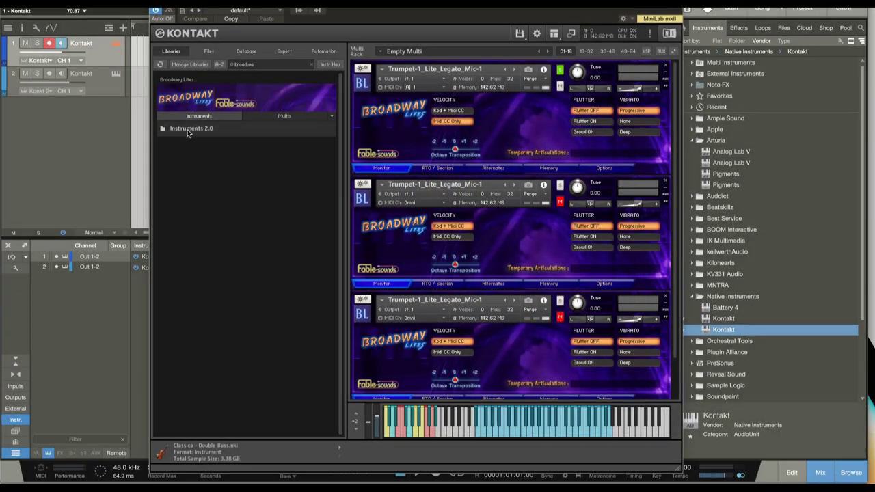
left_click(188, 130)
left_click(179, 137)
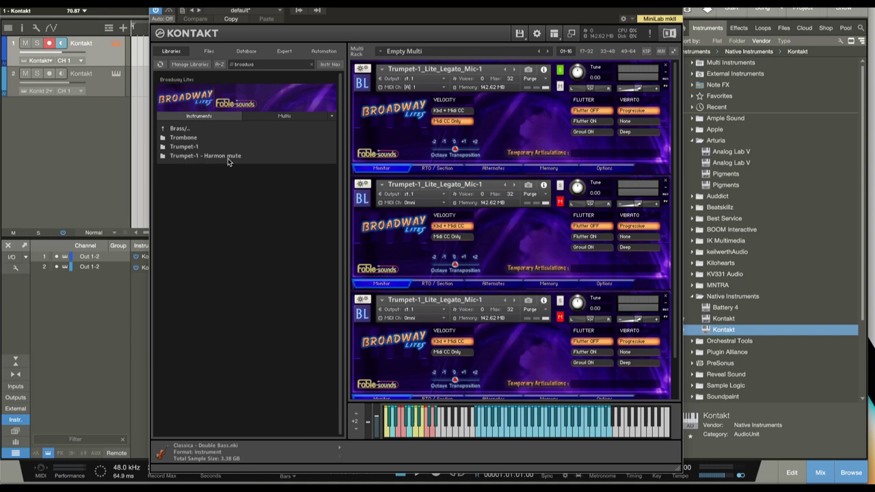
left_click(176, 130)
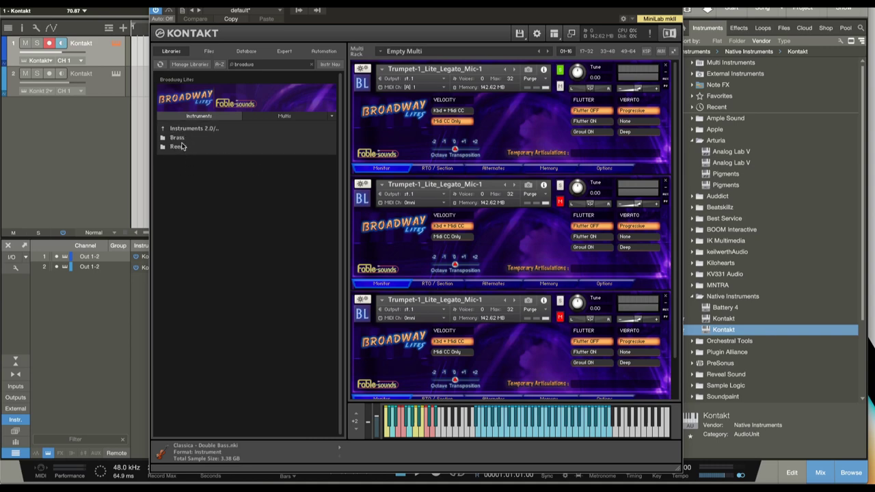
left_click(180, 146)
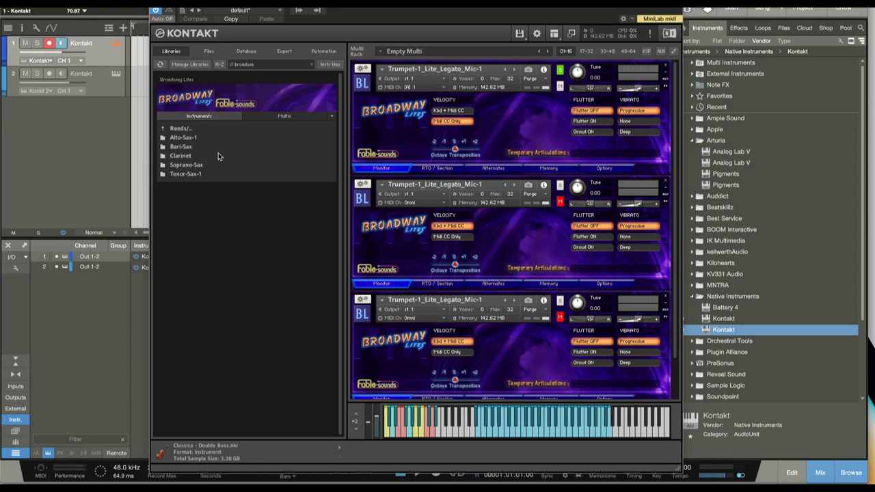
left_click(189, 128)
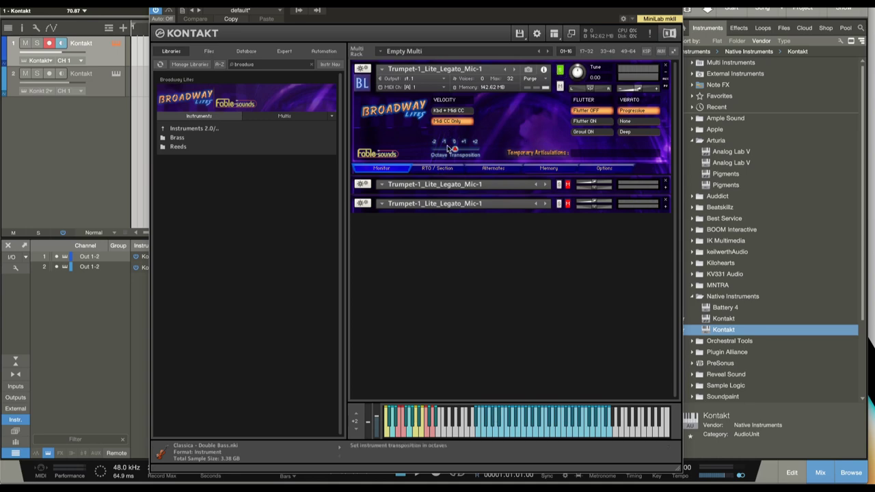
left_click(311, 64)
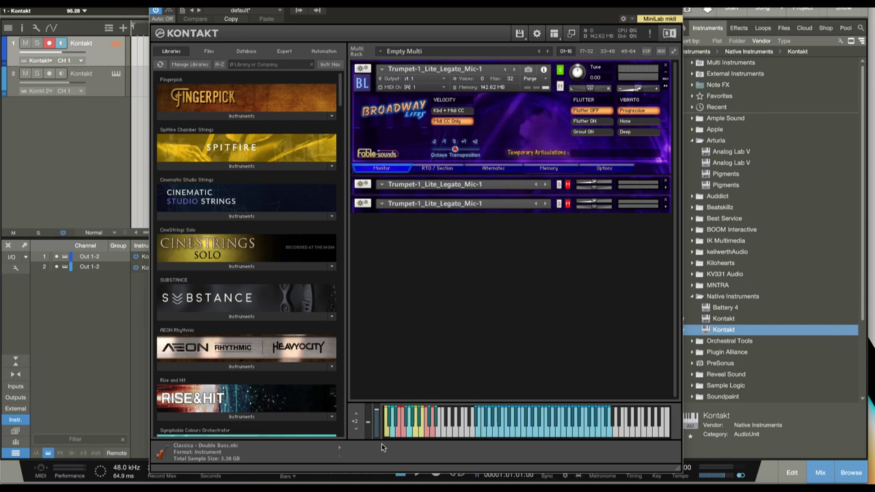
- Play a note in the first trumpet's playable range and try its low coloured keyswitches one after another
left_click(513, 425)
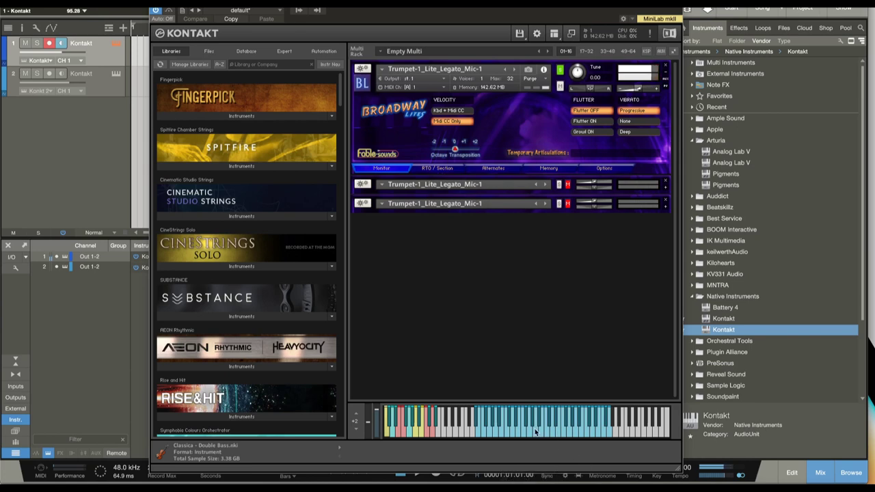
left_click(389, 424)
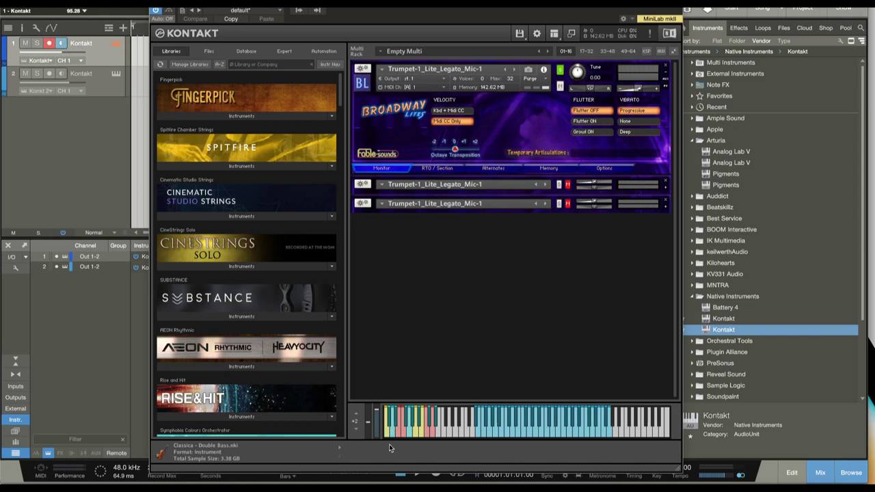
left_click(389, 423)
left_click(391, 436)
left_click(397, 427)
left_click(408, 427)
left_click(419, 425)
- Audition the trumpet's Staccatissimo, Staccato and Fall Down Slow temporary articulations with the low keyswitches
left_click(390, 428)
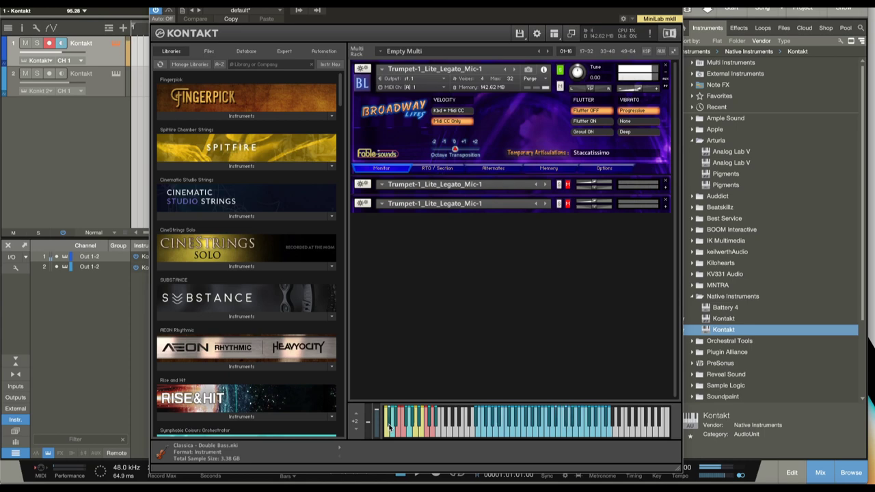
left_click(397, 424)
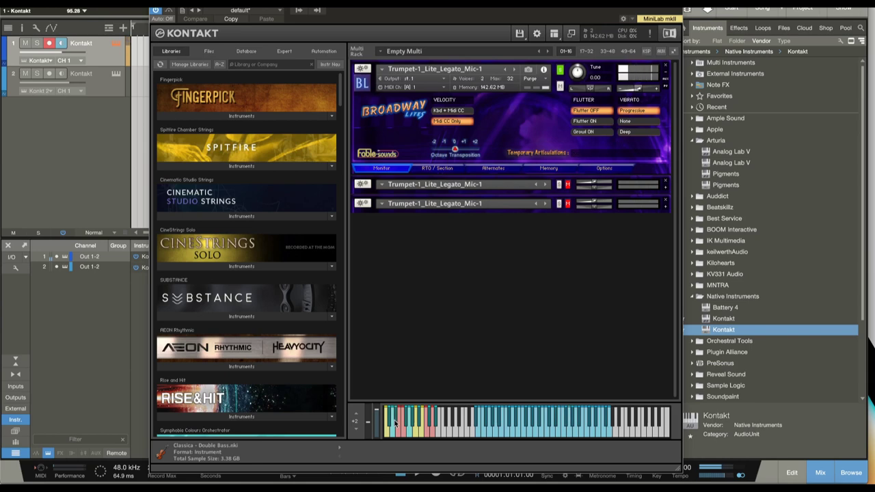
left_click(391, 423)
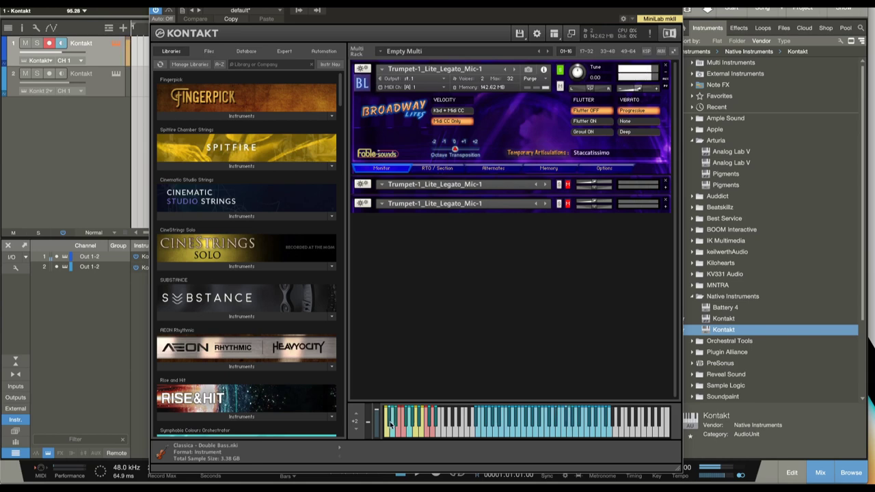
left_click(397, 424)
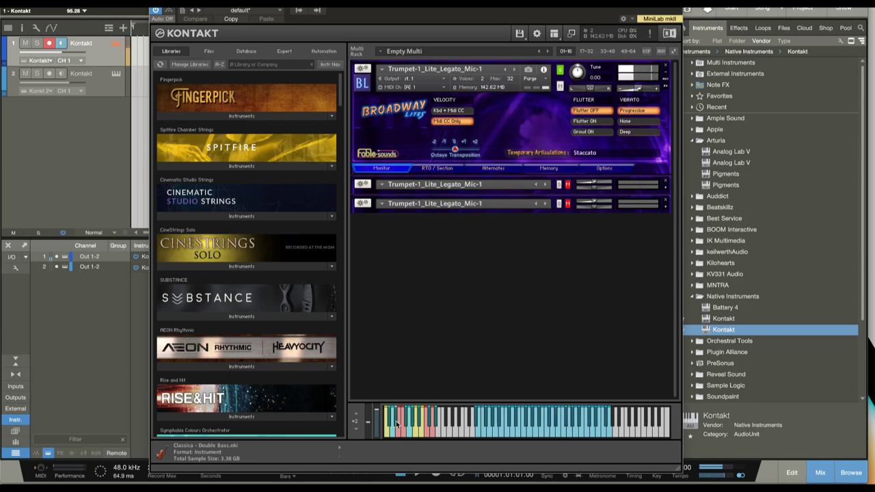
left_click(407, 425)
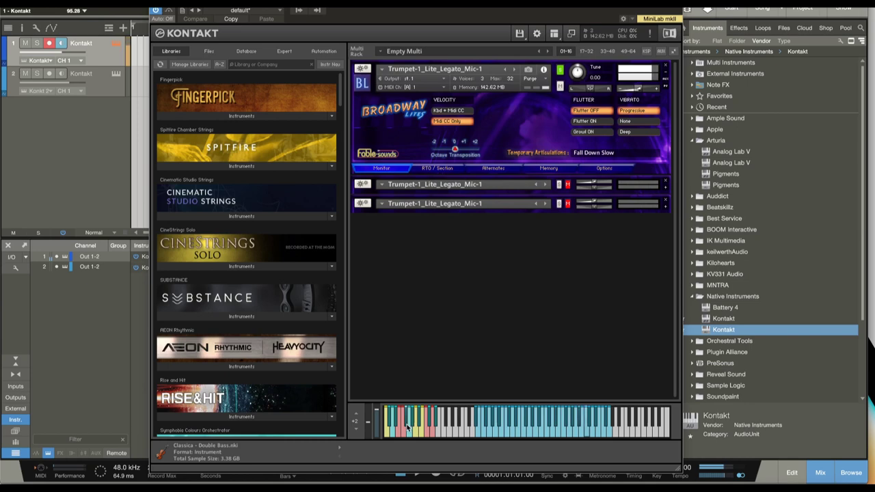
left_click(419, 425)
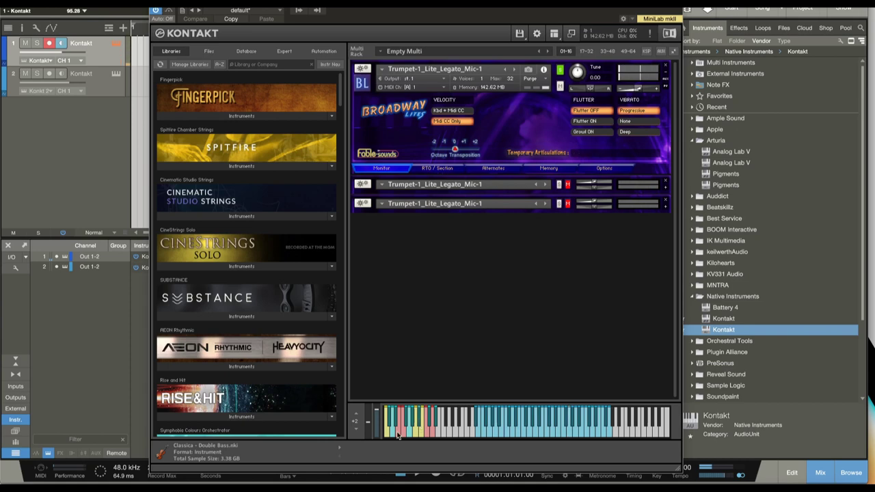
left_click(394, 430)
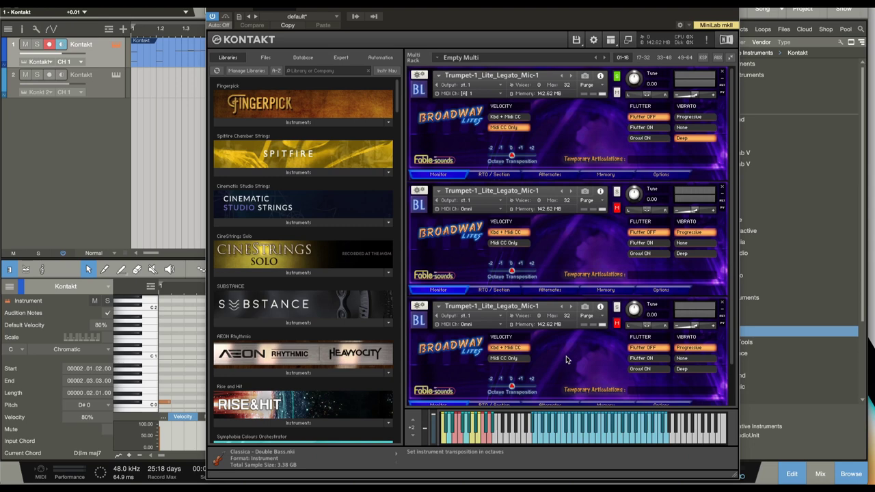
- Audition the trumpet's Fall Down Fast and Fall Up (Doit) articulations with notes in the playable range
left_click(462, 431)
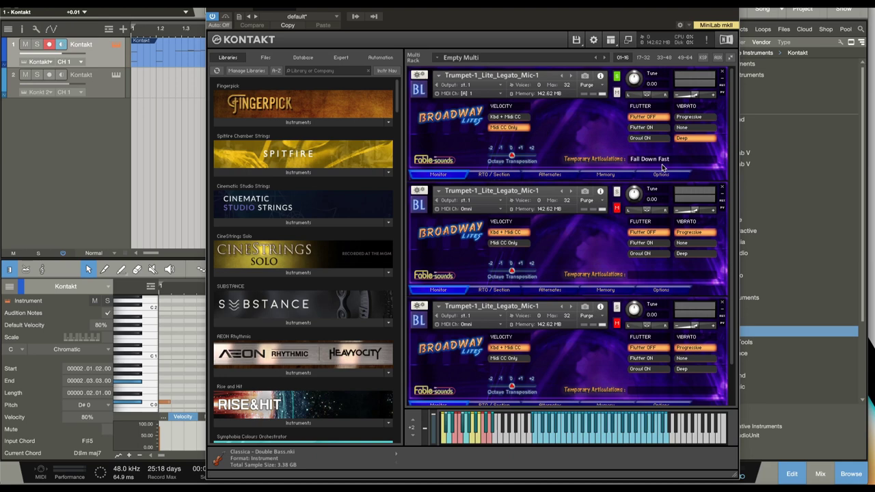
left_click(607, 439)
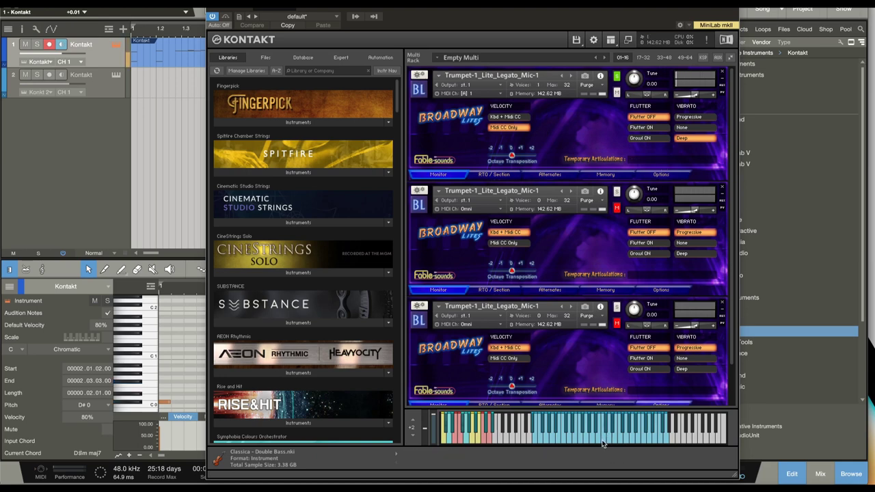
left_click(601, 439)
left_click(603, 443)
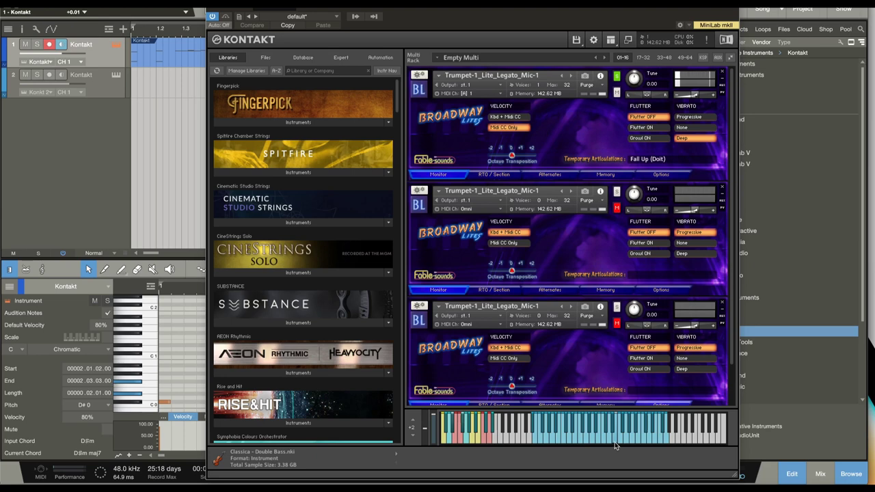
left_click(632, 441)
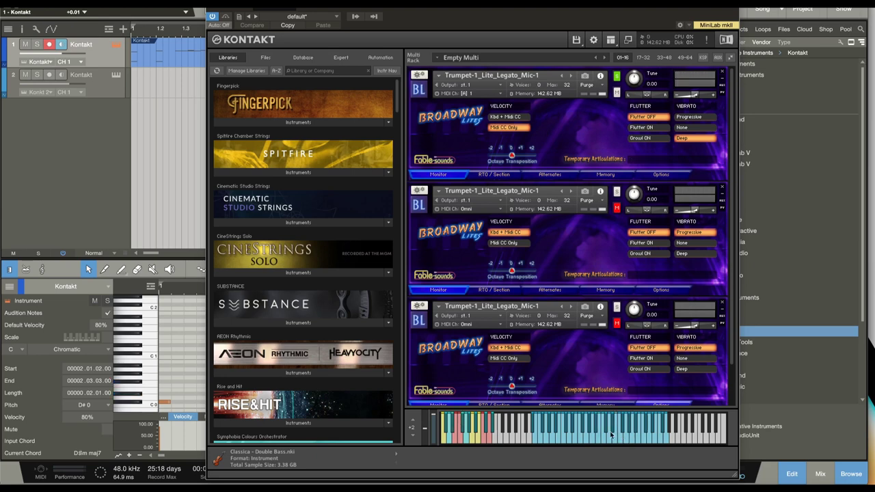
- Audition the trumpet's Sfz + Cresc - Slow articulation and the neighbouring low keyswitches
left_click(494, 443)
left_click(453, 436)
left_click(467, 434)
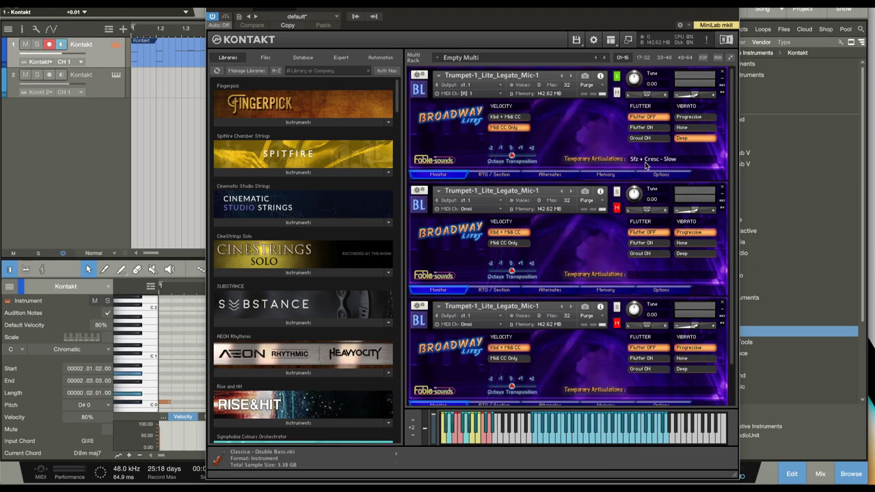
left_click(603, 445)
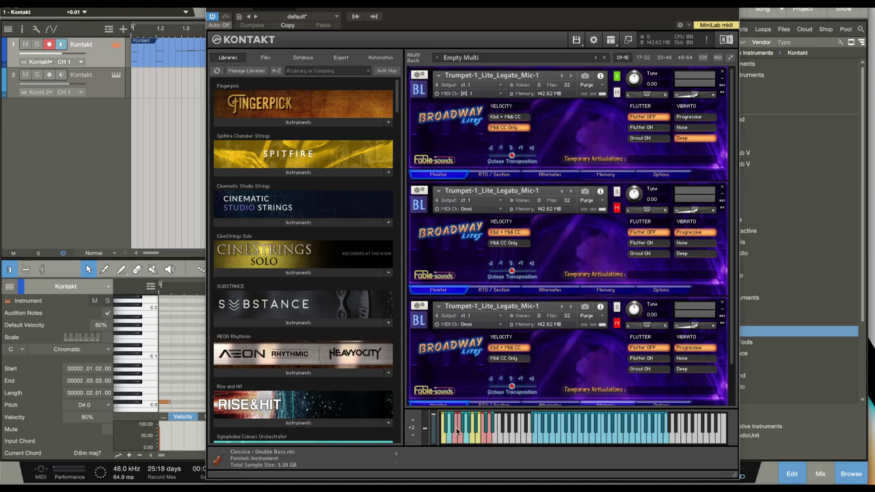
left_click(445, 434)
left_click(454, 434)
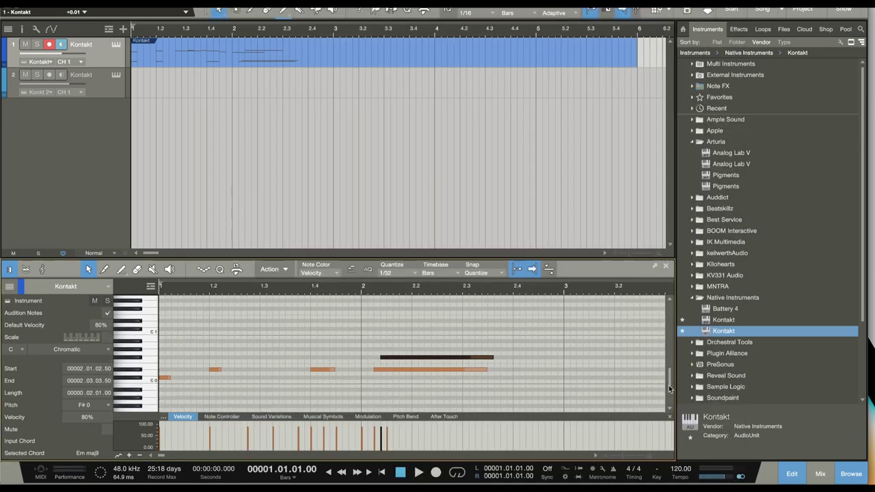
- Examine the recorded clip's melody and keyswitch notes in the note editor, sounding the low keys around C 0 and D 0
left_click_drag(669, 388, 668, 358)
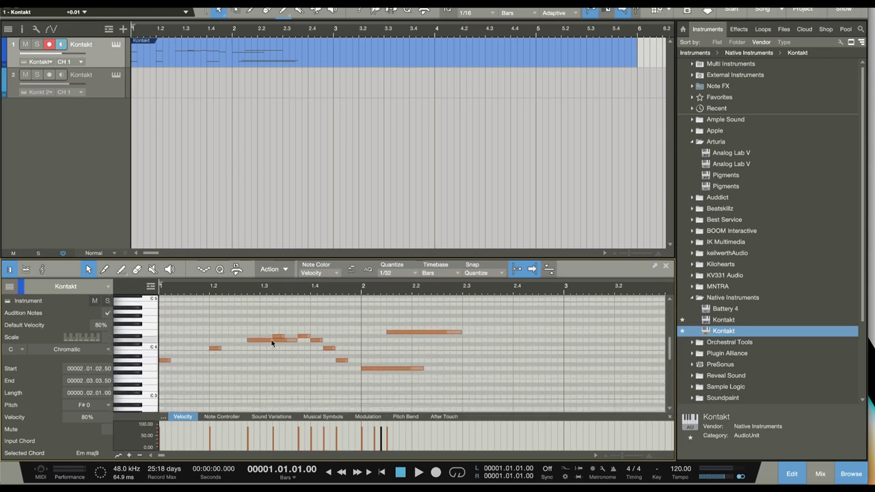
scroll(583, 336, "down", 5)
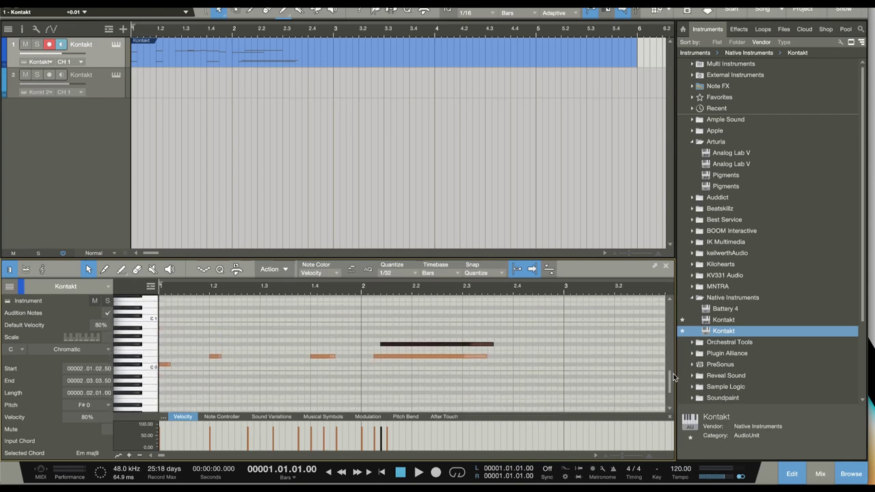
left_click(136, 369)
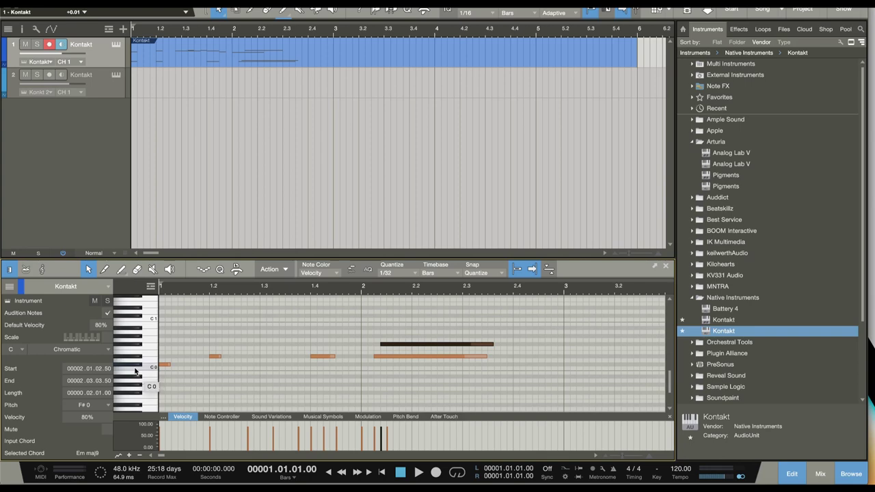
left_click(138, 359)
left_click(137, 358)
left_click(136, 364)
left_click(135, 369)
left_click(136, 365)
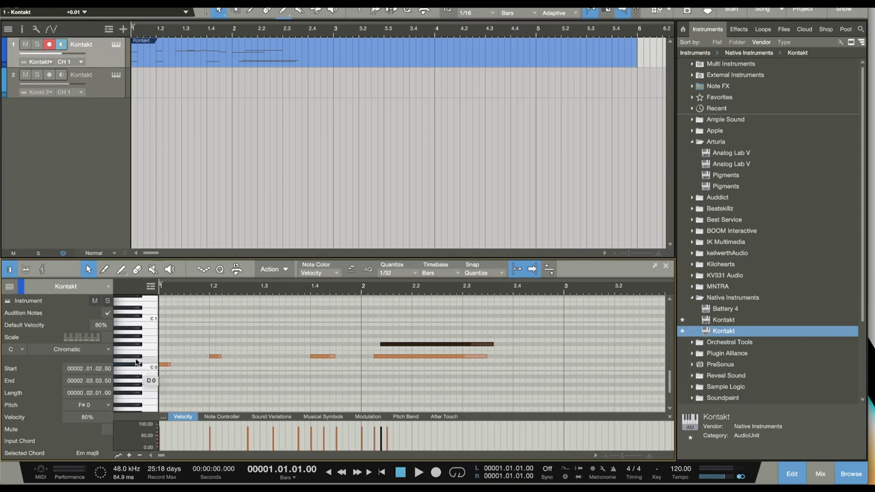
left_click(138, 362)
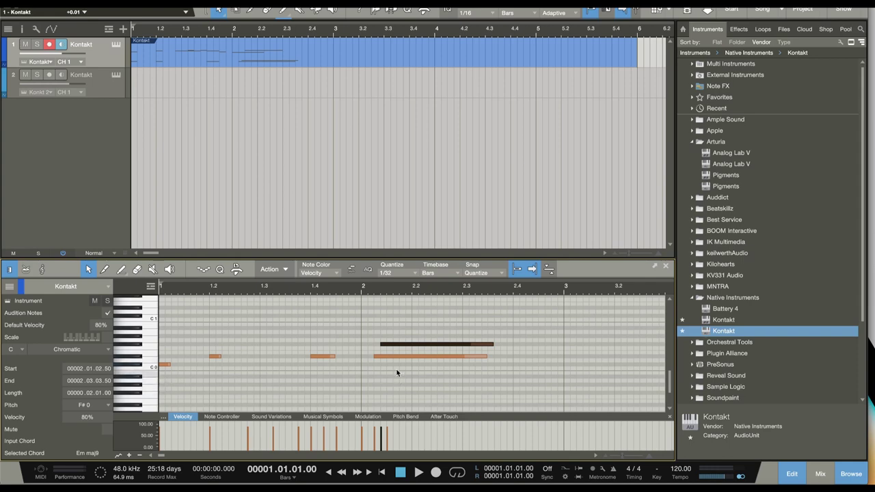
- Inspect the overlapping D# 0 and F# 0 keyswitch notes at bar 2 and play back the trumpet clip
left_click(387, 356)
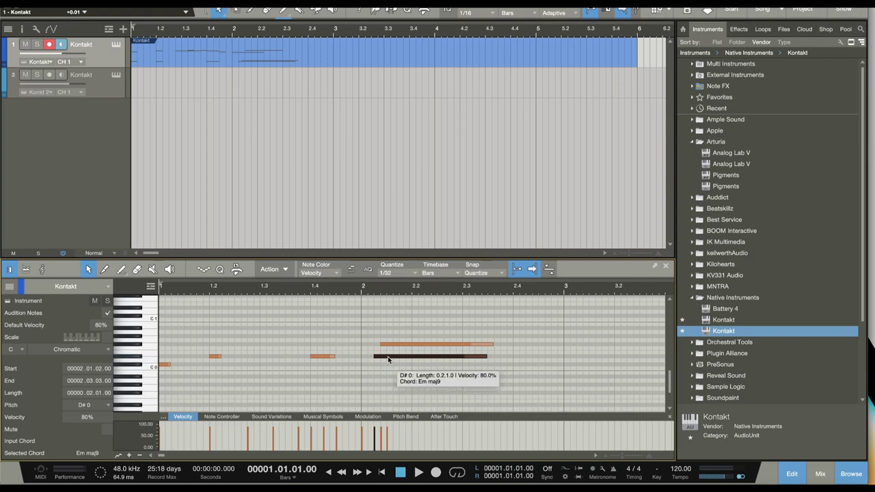
key("Right")
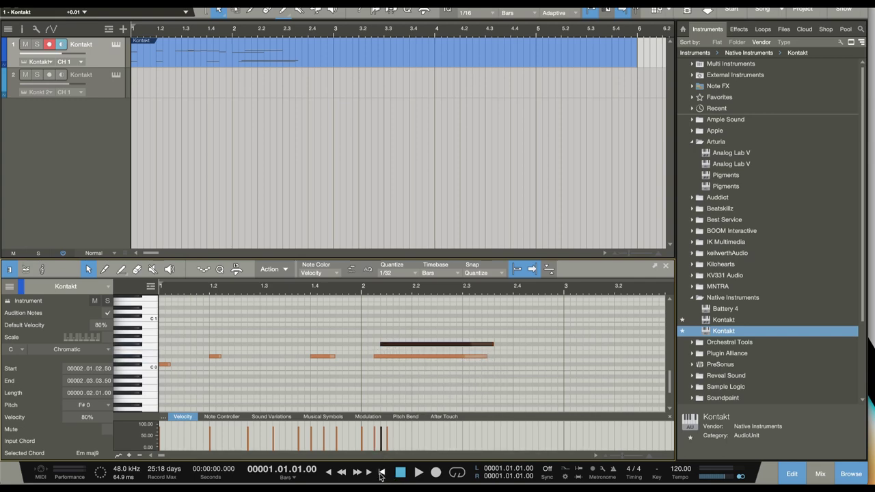
left_click(418, 474)
scroll(557, 348, "up", 5)
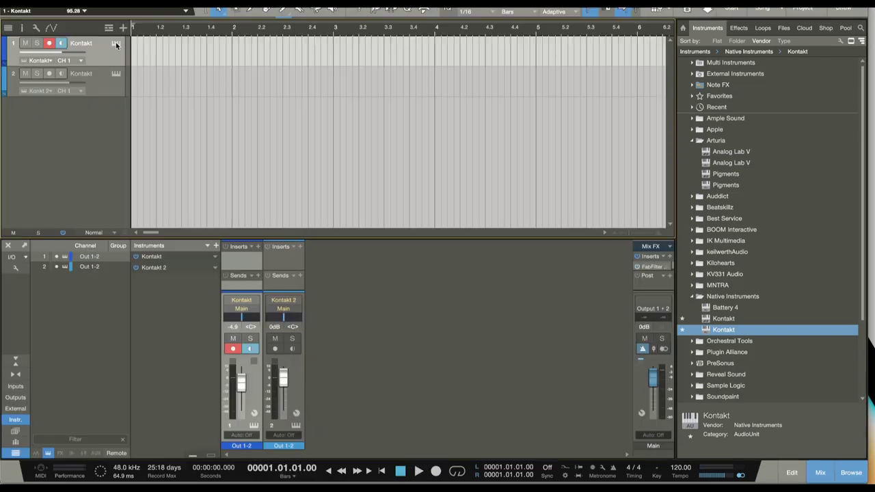
- Show track 1's Kontakt instrument and trigger a low trumpet keyswitch, then close and reopen the instrument window
left_click(115, 41)
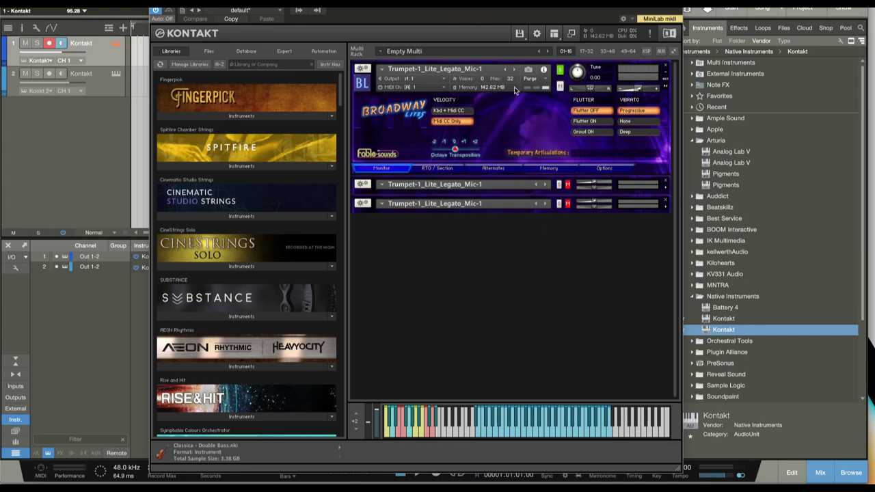
left_click(392, 438)
left_click(117, 44)
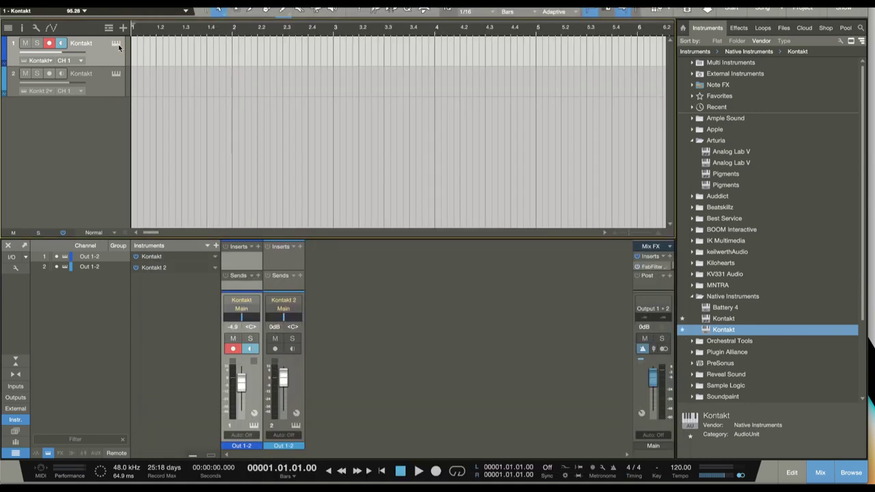
left_click(118, 45)
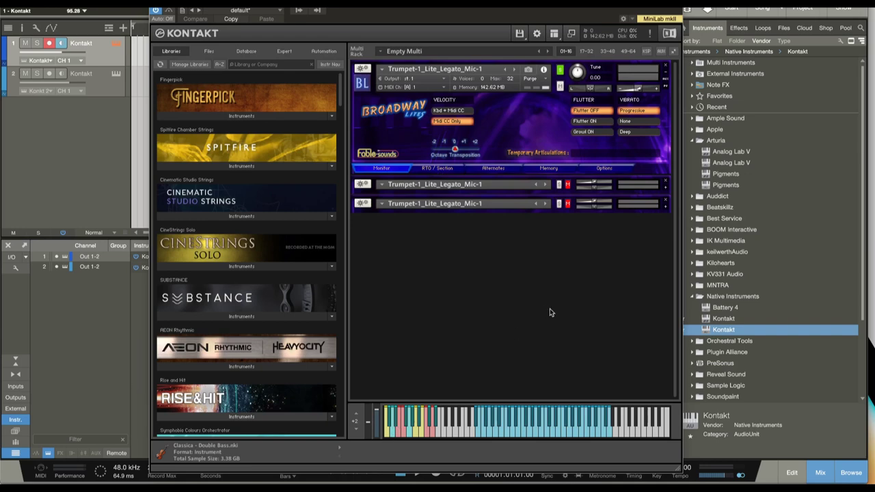
- Audition the trumpet's legato-to-short transition with a low keyswitch, then close and reopen track 1's instrument window
left_click(398, 428)
left_click(398, 427)
left_click(396, 427)
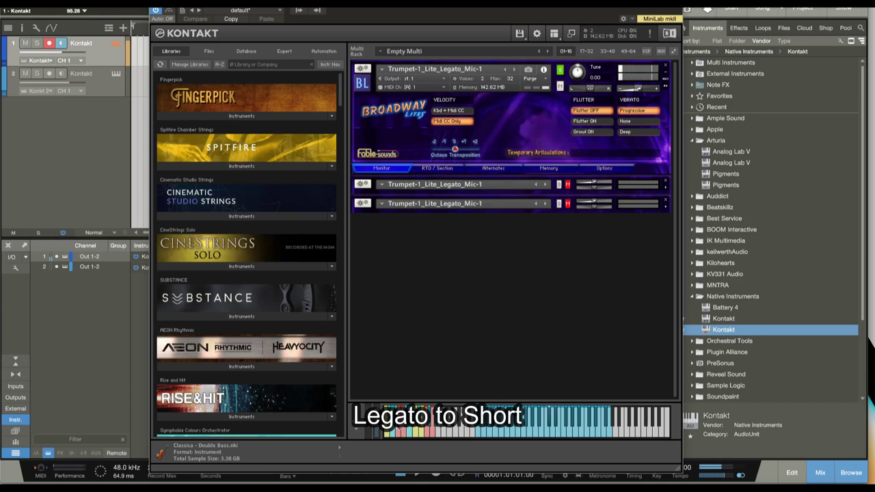
left_click(115, 43)
left_click(114, 44)
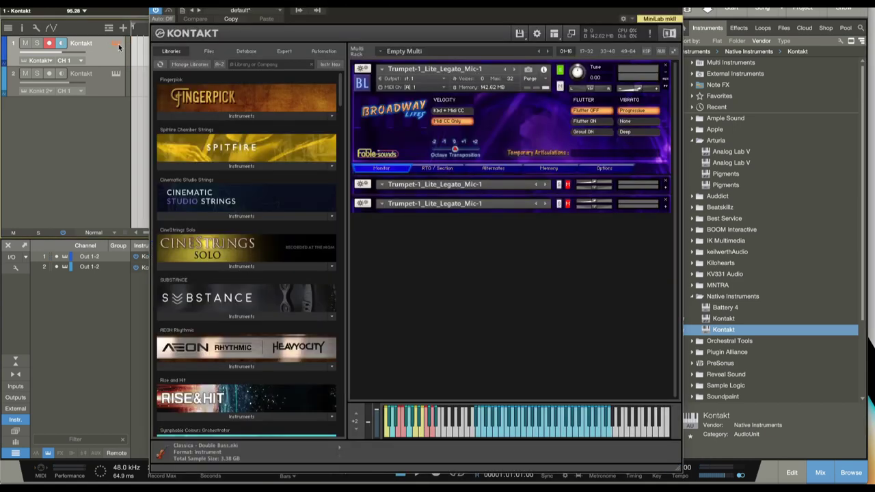
- Reopen track 1's Kontakt window, unsolo the first trumpet, and expand the second and third trumpet instruments
left_click(115, 44)
left_click(116, 45)
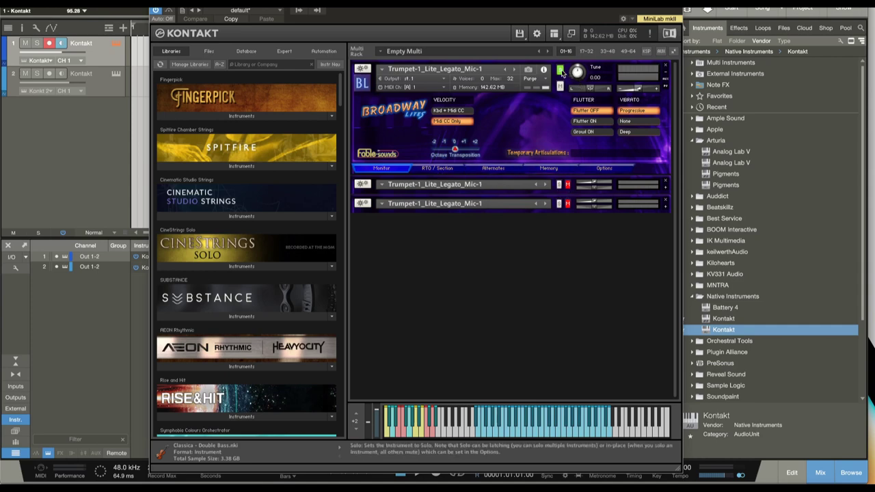
left_click(560, 70)
left_click(665, 189)
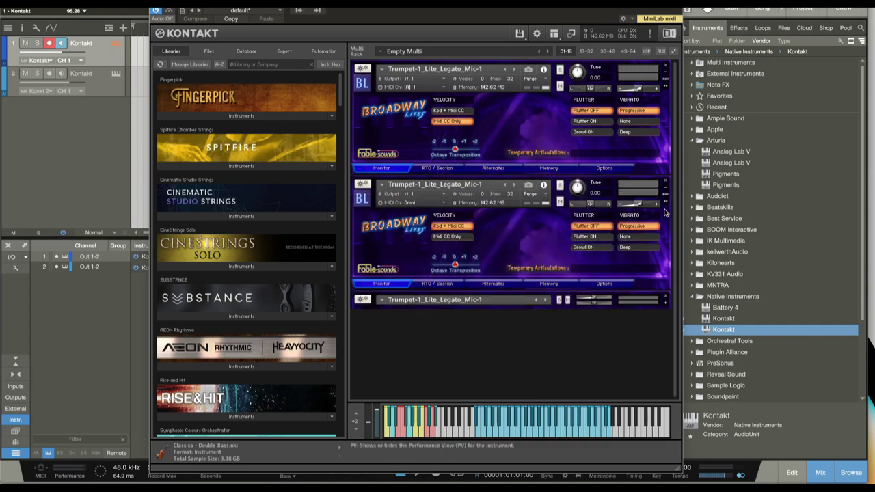
left_click(665, 305)
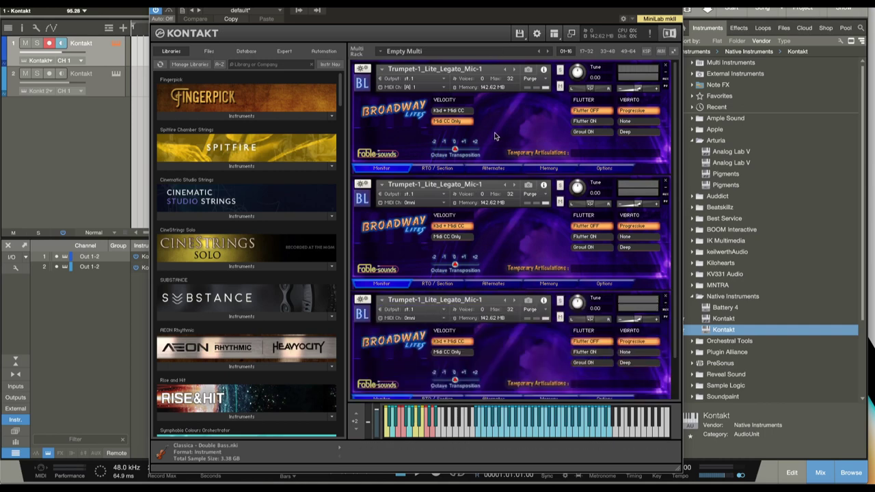
- Show the RTO / Section settings of all three trumpet instruments
left_click(444, 284)
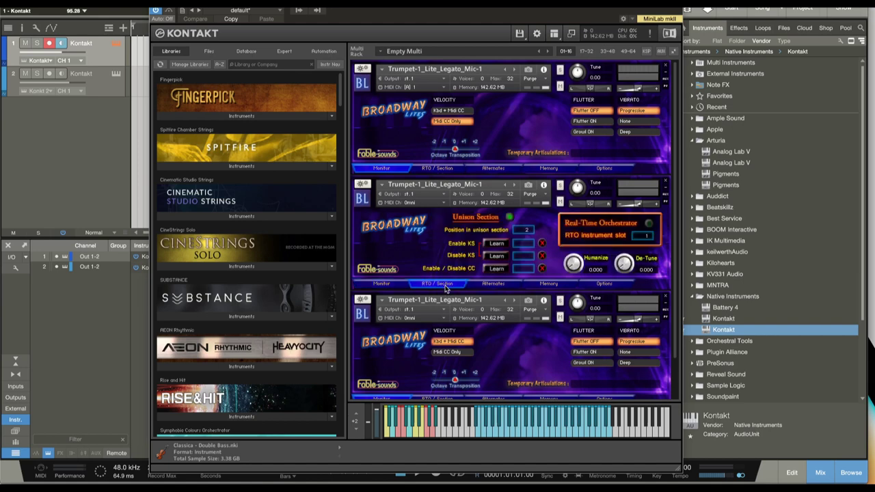
left_click(437, 169)
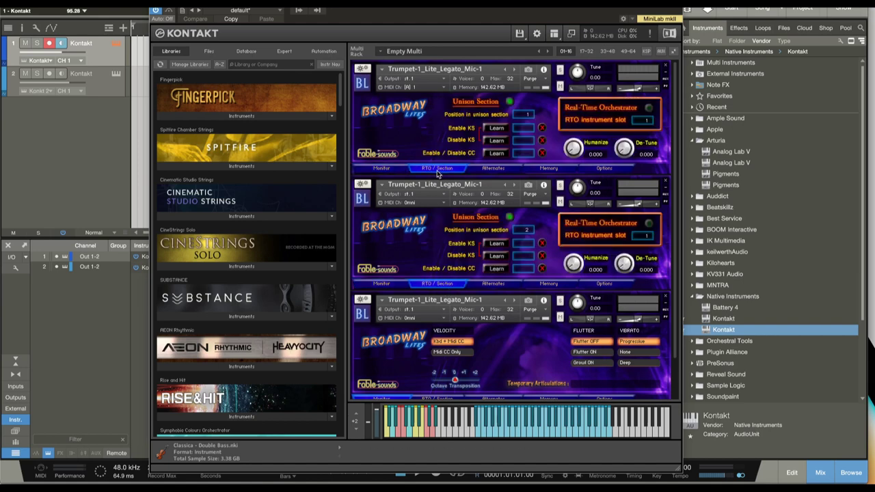
left_click(437, 398)
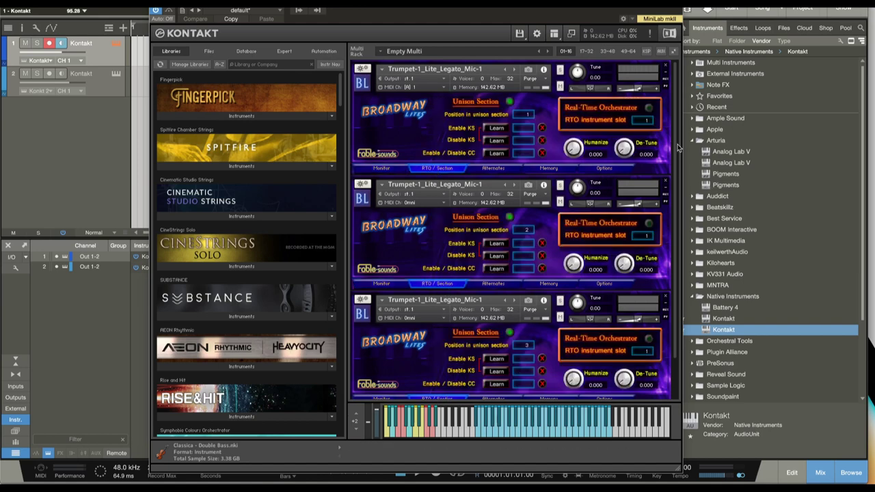
- Compare the first trumpet's Monitor and RTO / Section pages, toggling its Unison Section switch twice
left_click(381, 169)
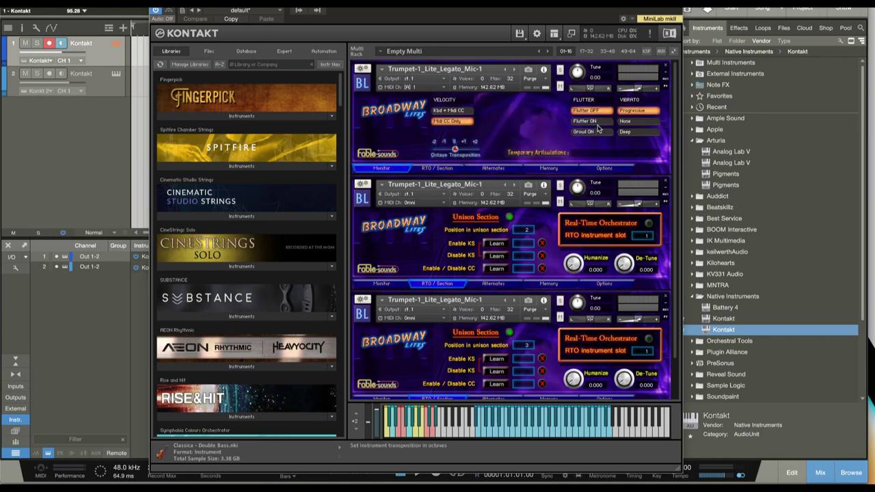
left_click(437, 171)
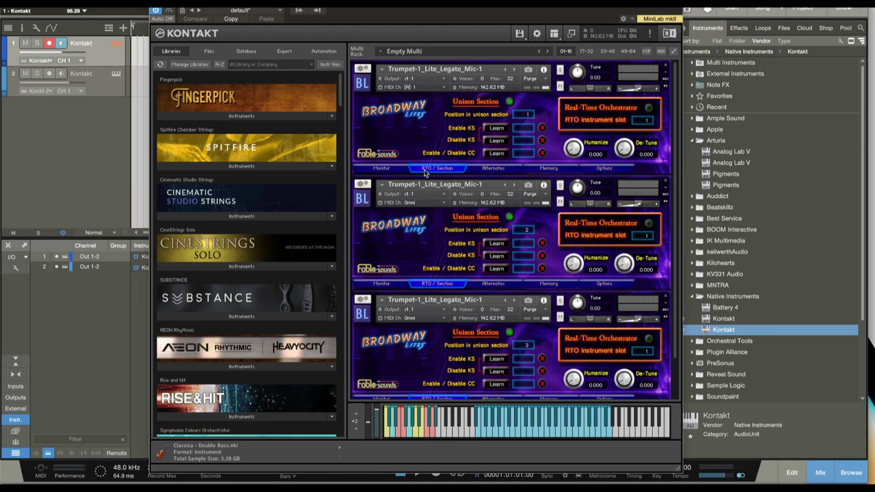
left_click(509, 102)
left_click(510, 102)
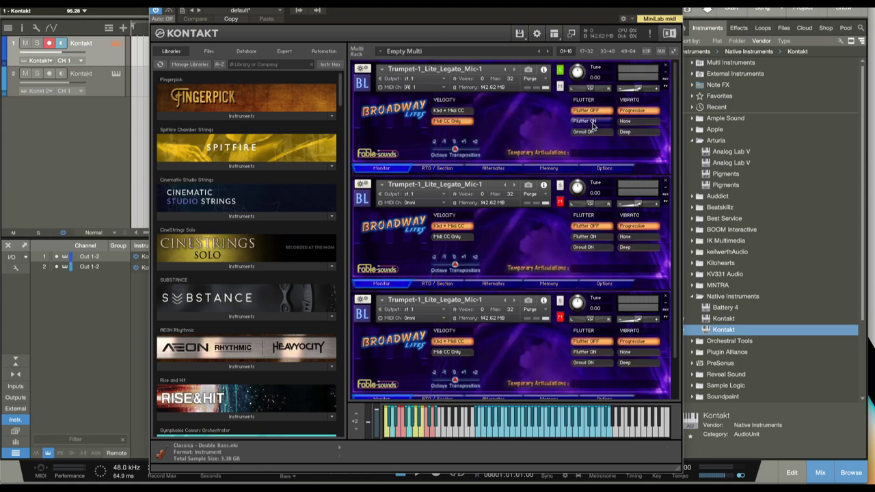
- Try Flutter ON and the Kbd + Midi CC velocity mode on the first trumpet
left_click(589, 122)
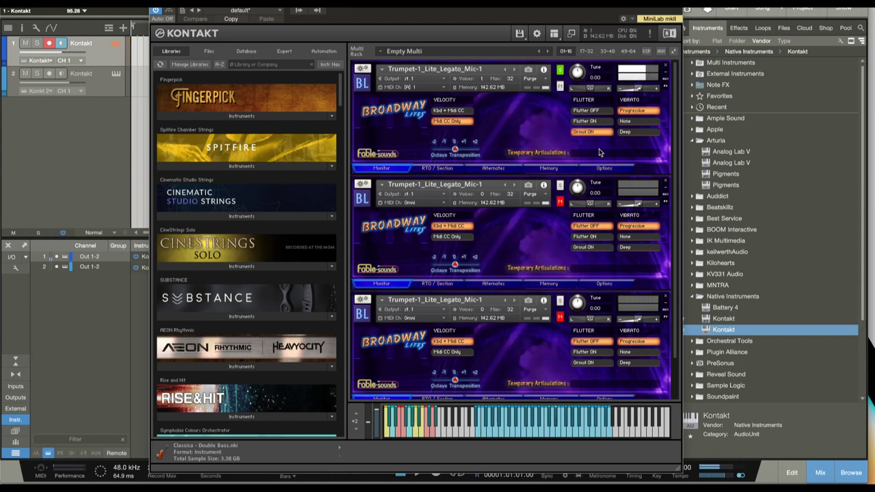
left_click(451, 112)
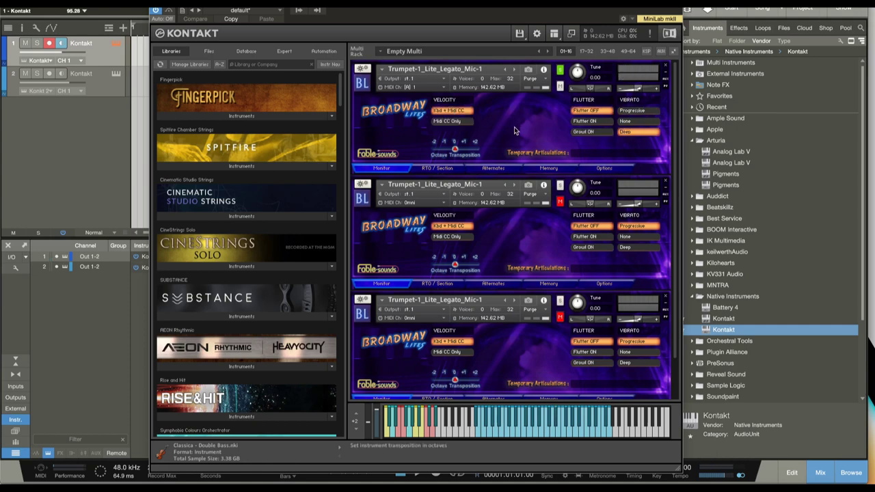
- Set the first trumpet's velocity mode to Midi CC Only and sweep the modulation wheel
left_click(451, 122)
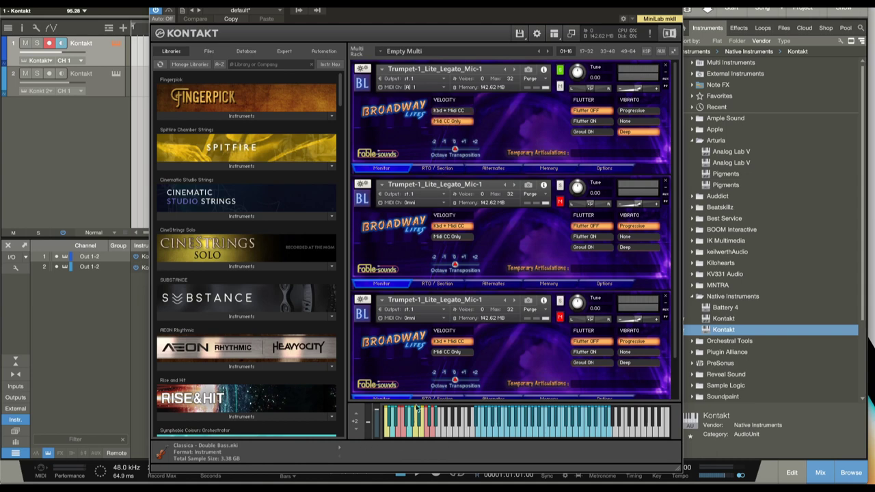
mouse_move(376, 415)
left_mouse_down()
mouse_move(380, 456)
mouse_move(371, 419)
left_mouse_up()
left_click_drag(374, 440, 375, 403)
- Close track 1's Kontakt window and open the Kontakt instrument on track 2
left_click_drag(410, 4, 426, 4)
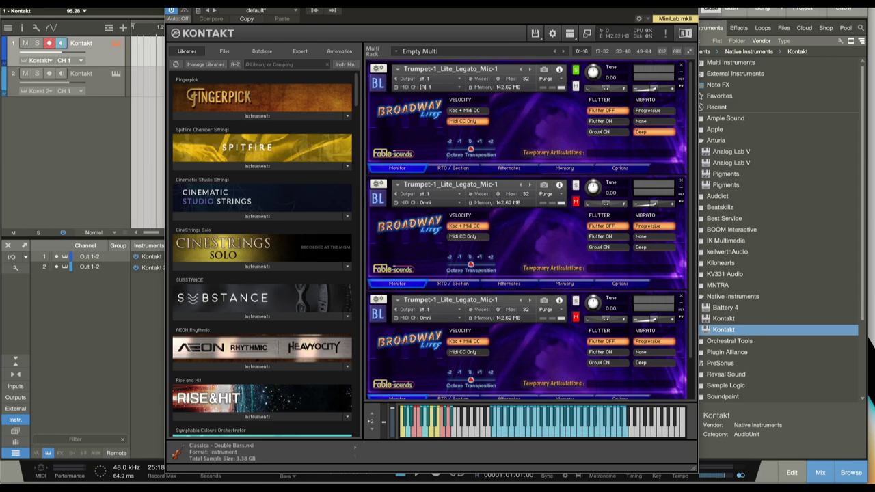
key("super+w")
left_click(148, 72)
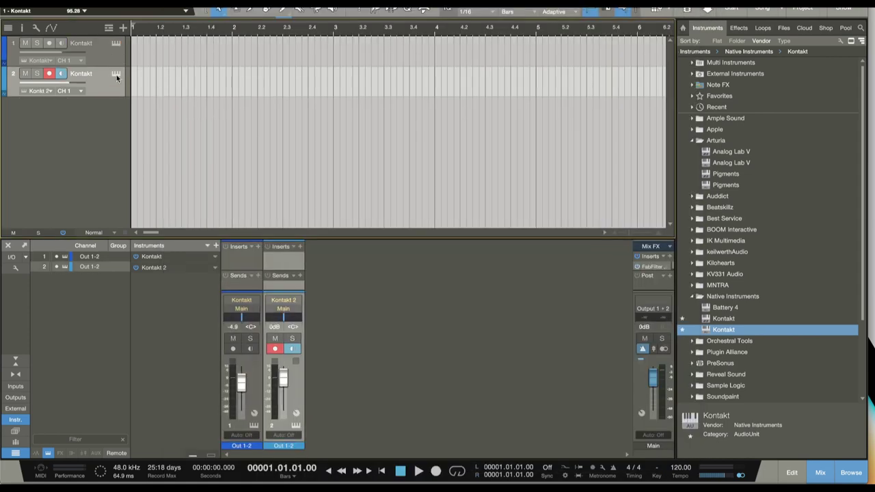
left_click(116, 74)
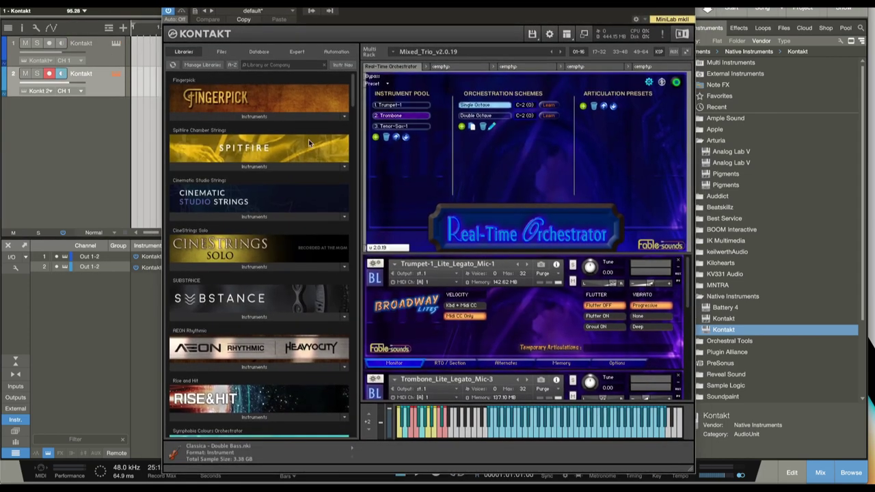
- Filter the Kontakt libraries by "broad" and browse the Broadway Lites multis to the RTO folder
left_click(253, 65)
type("broad")
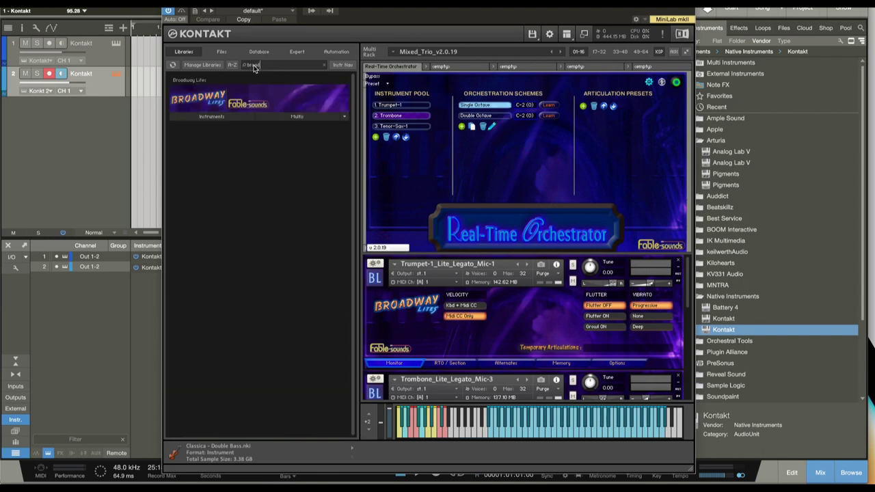
left_click(293, 117)
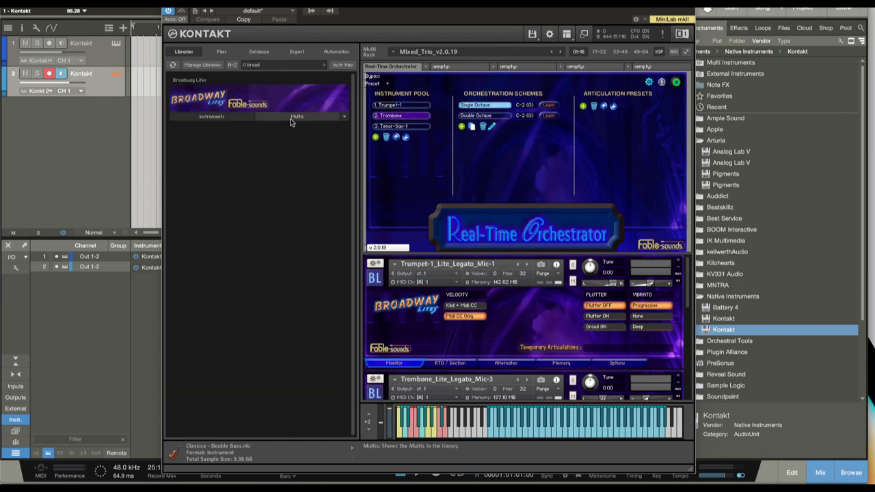
left_click(195, 132)
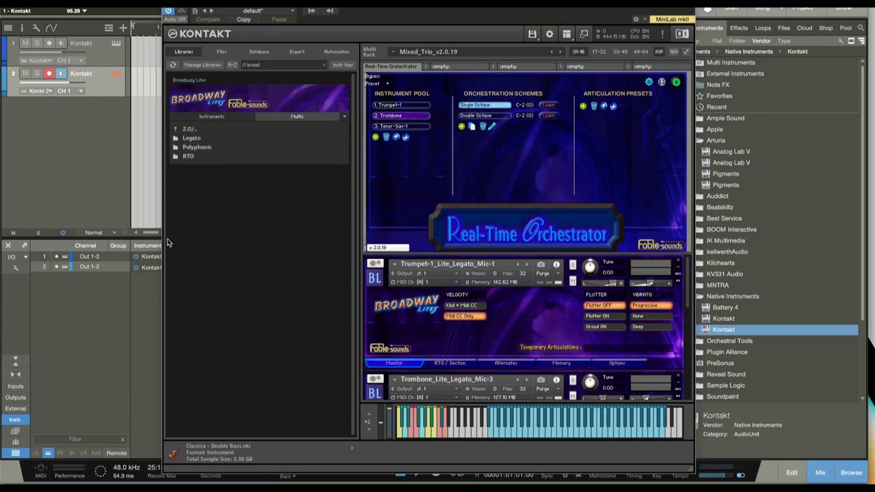
double_click(188, 158)
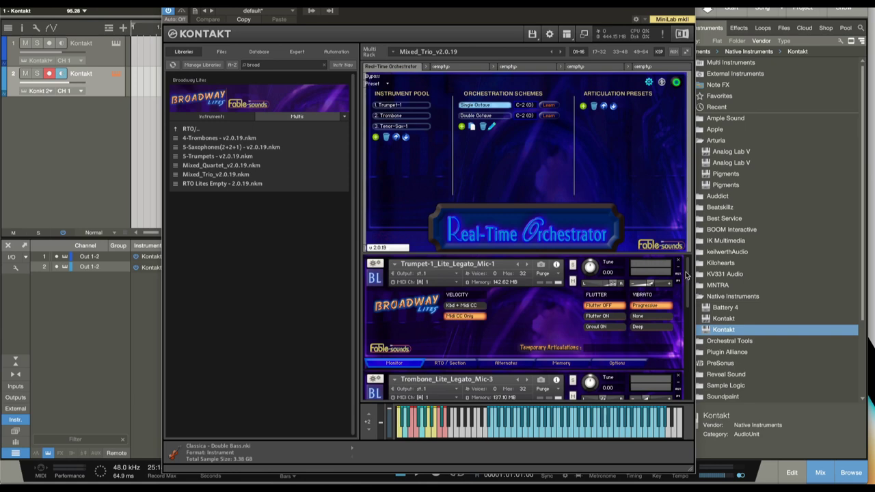
- Clear the library filter and trigger a low keyswitch in the Mixed_Trio_v2.0.19 multi
mouse_move(690, 275)
left_mouse_down()
mouse_move(691, 369)
mouse_move(686, 272)
left_mouse_up()
left_click(324, 65)
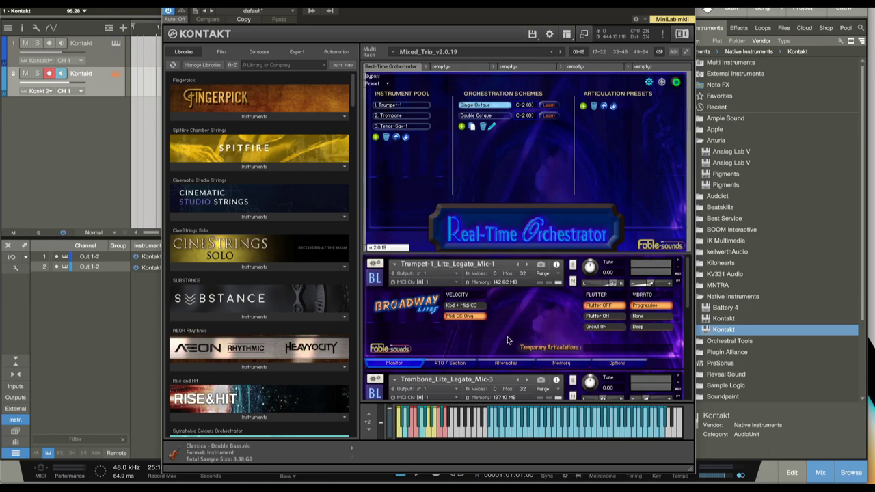
left_click(401, 424)
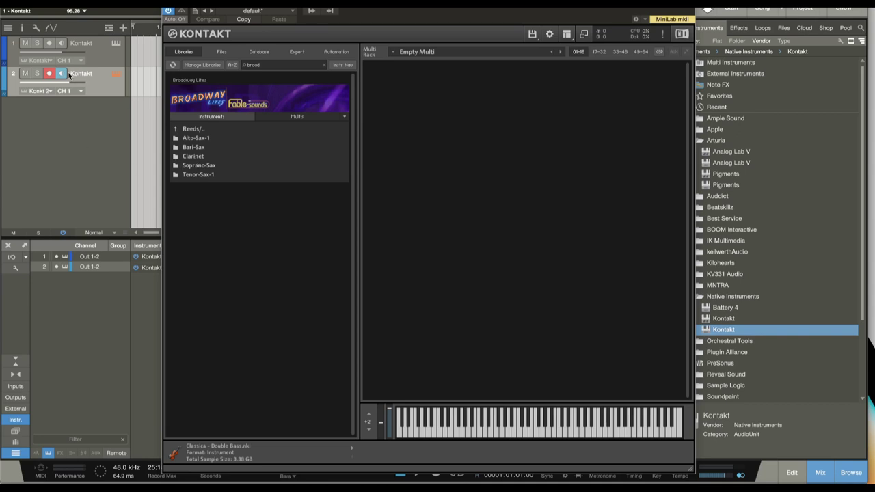
- Show track 1's trumpet instruments and return to track 2's Kontakt window
left_click(107, 50)
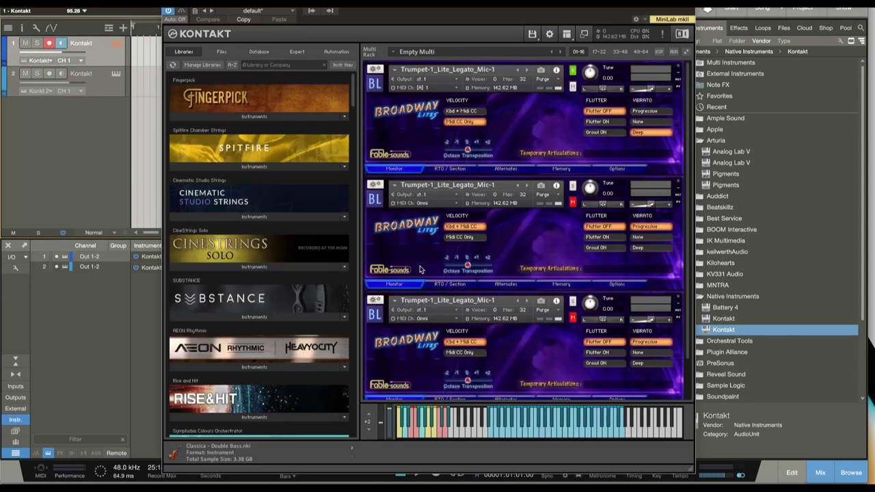
left_click(114, 91)
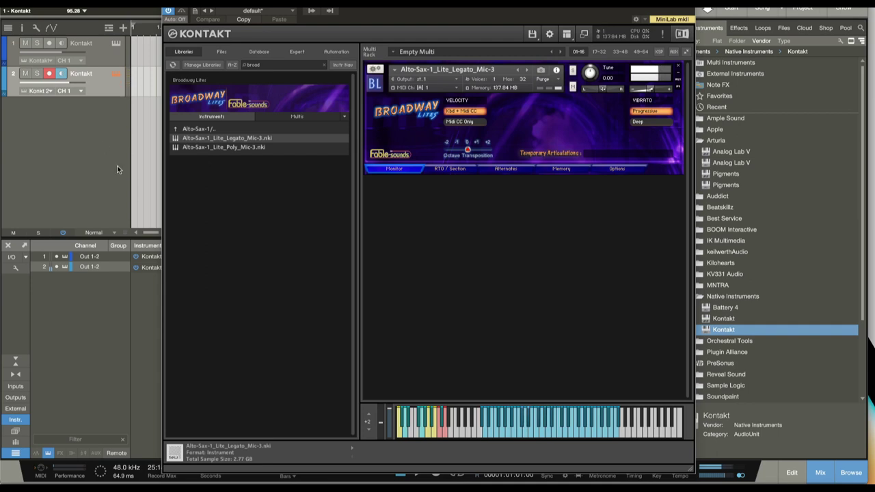
- Audition the Staccatissimo keyswitch of the Alto-Sax-1 legato instrument
left_click(405, 435)
left_click(402, 426)
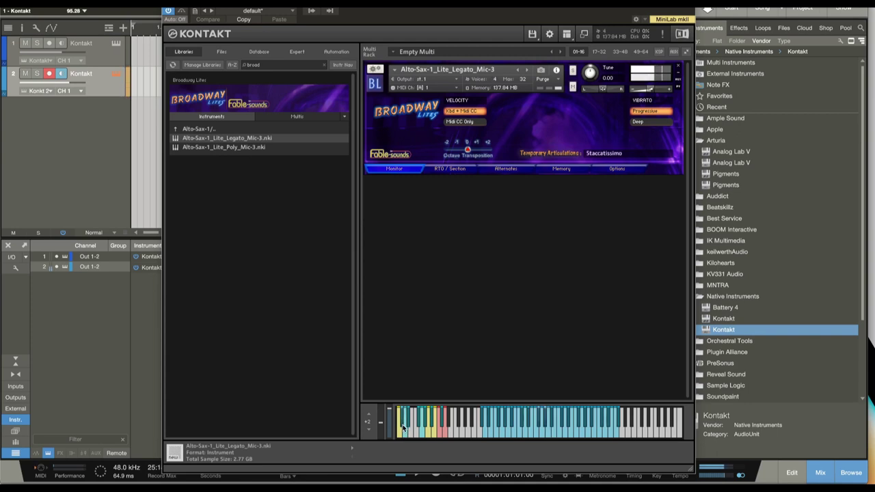
left_click(403, 426)
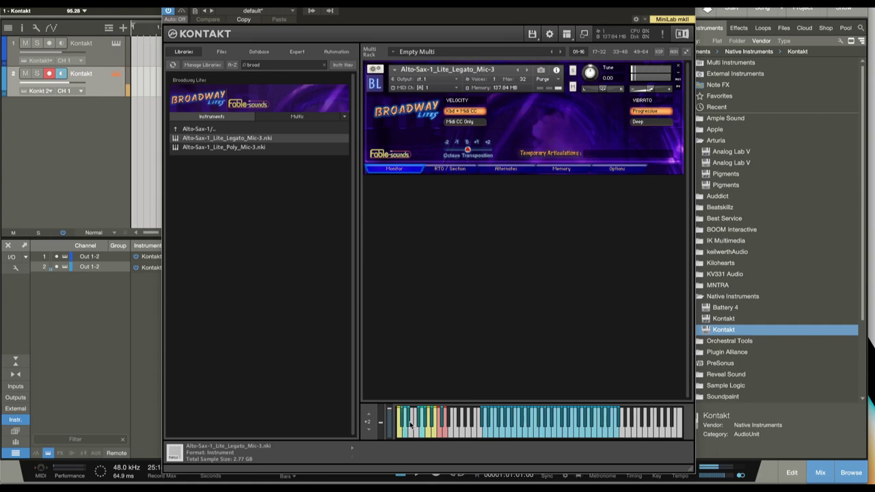
- Audition the alto sax's Legato To Short articulation by triggering its low keyswitch repeatedly
left_click(408, 425)
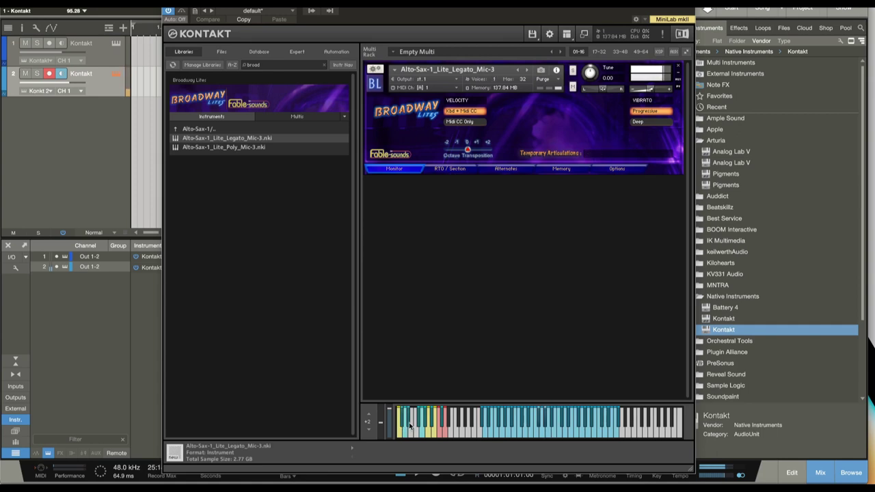
left_click(409, 425)
left_click(409, 426)
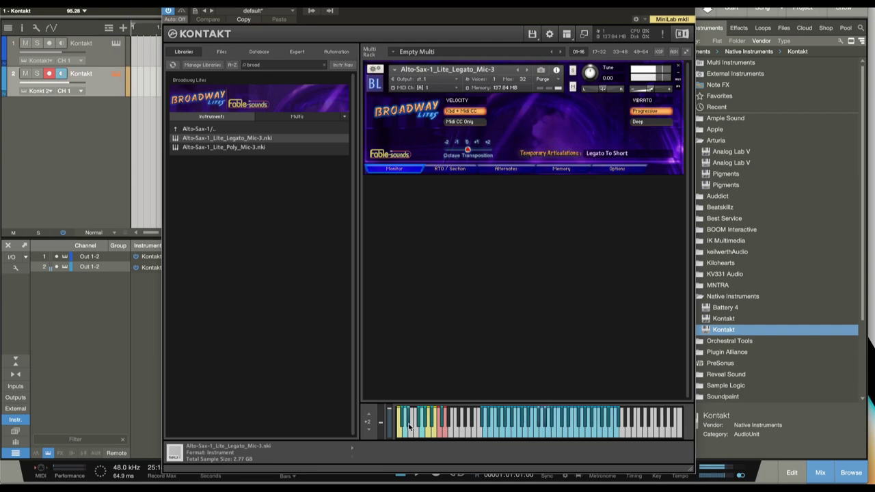
left_click(409, 425)
left_click(408, 424)
- Audition the alto sax's Marccato + Dirty Vibrato, Fall Down and Sforzando keyswitches
left_click(421, 435)
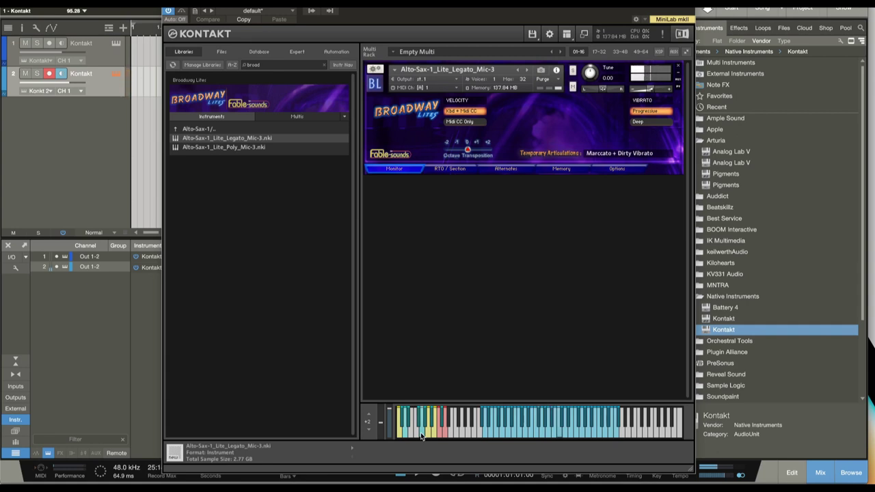
left_click(420, 425)
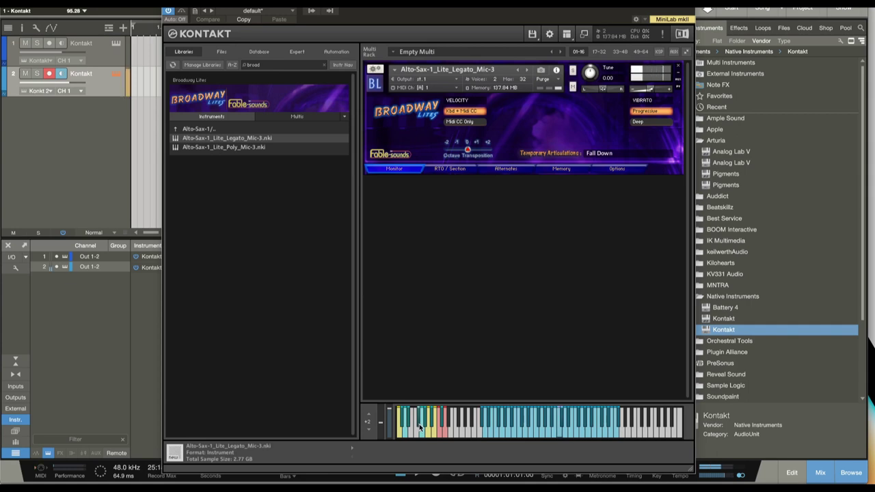
left_click(425, 428)
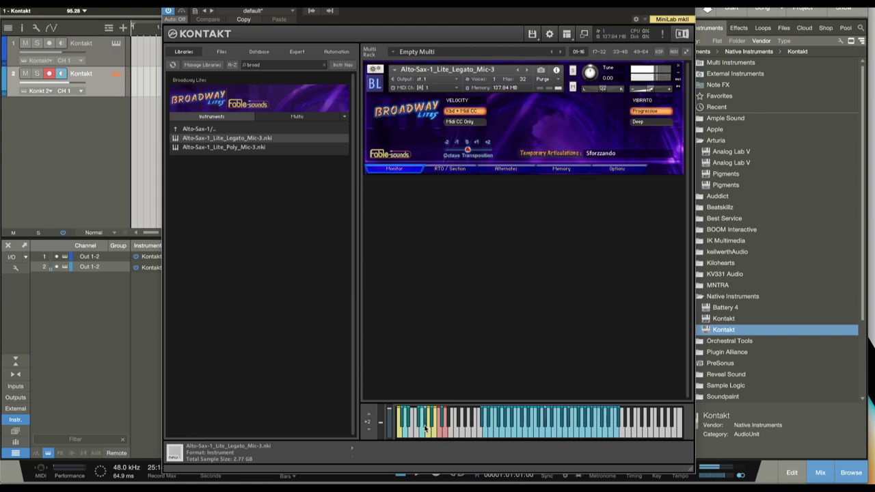
- Audition the alto sax's upper yellow keyswitches, including Grace Note
left_click(431, 427)
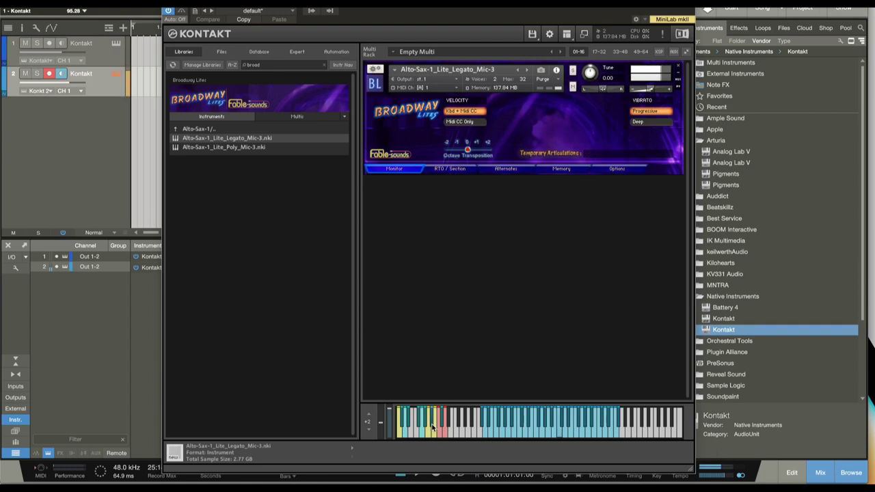
left_click(432, 424)
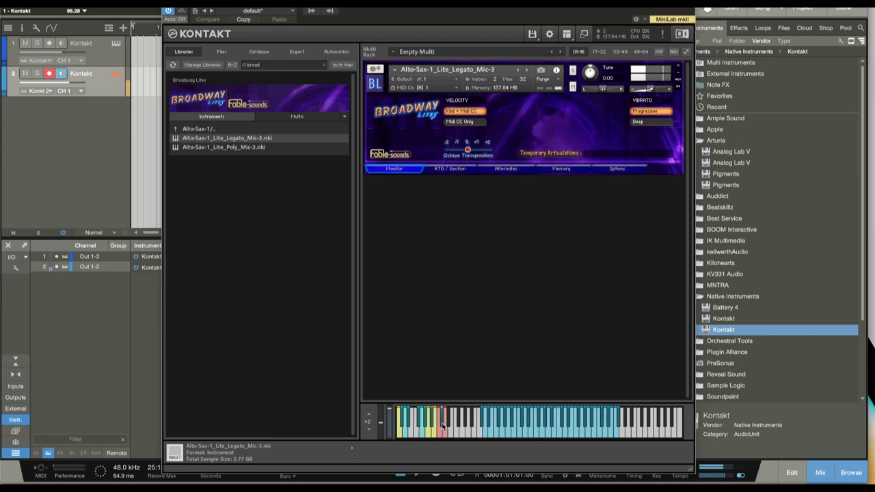
left_click(432, 425)
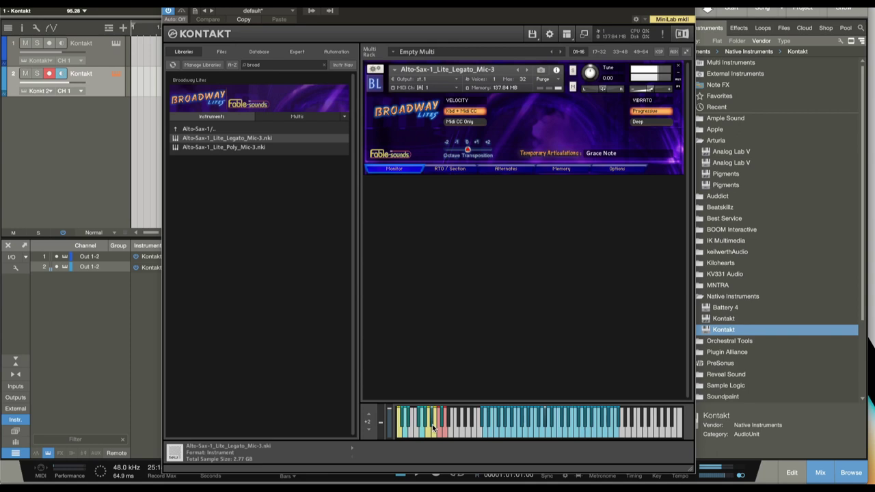
- Audition the Staccato keyswitch of the Bari-Sax_Lite_Legato_Mic-1 instrument
left_click(408, 422)
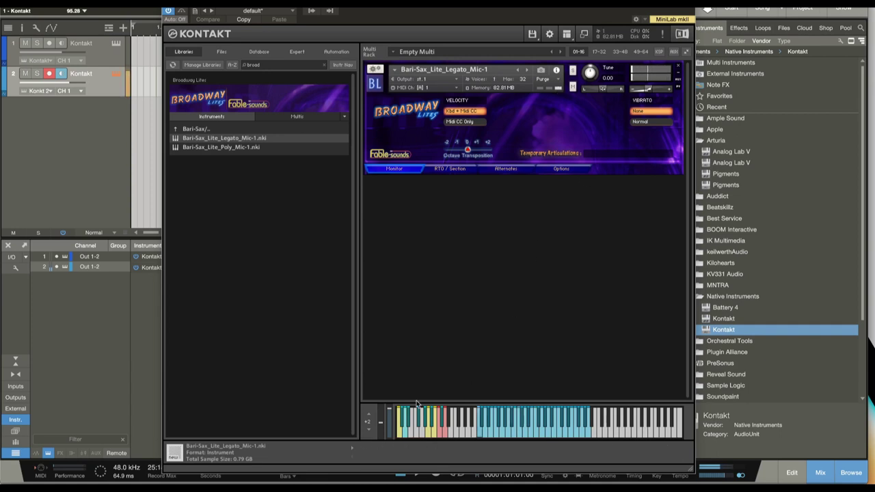
left_click(408, 424)
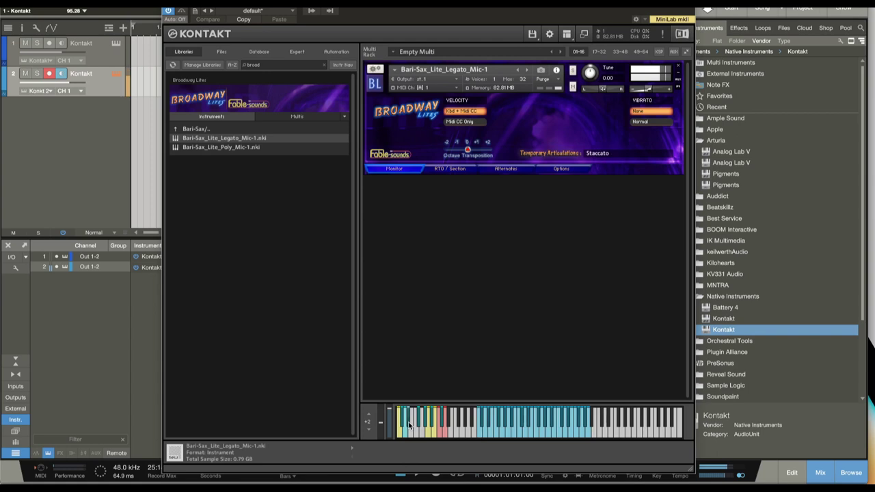
- Audition the bari sax's low keyswitches, including Staccato and Sforzzando
left_click(408, 424)
left_click(409, 424)
left_click(409, 424)
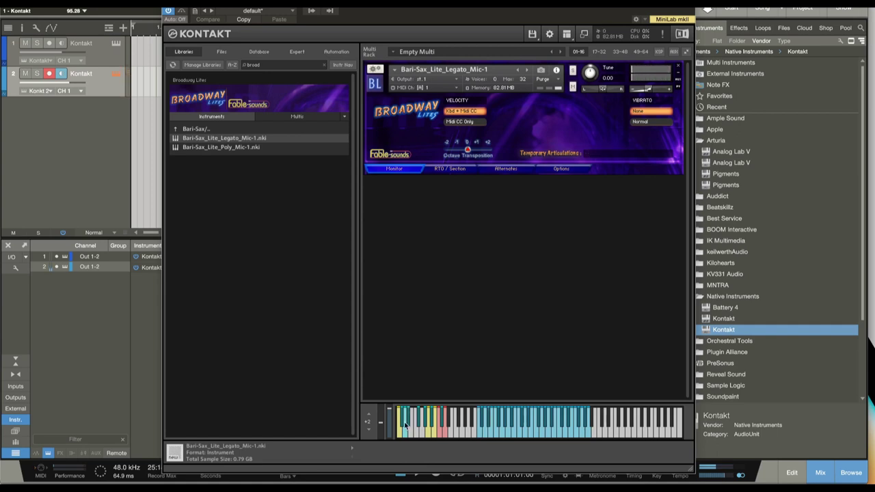
left_click(403, 425)
left_click(423, 425)
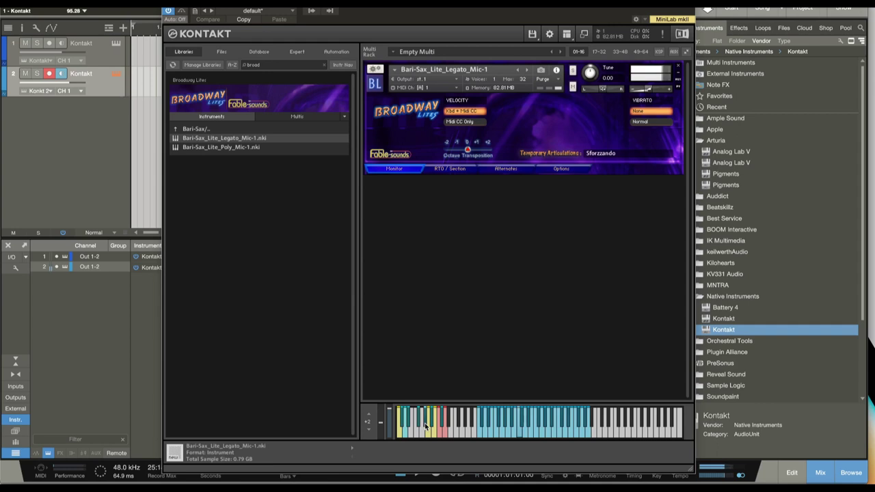
left_click(430, 427)
left_click(408, 424)
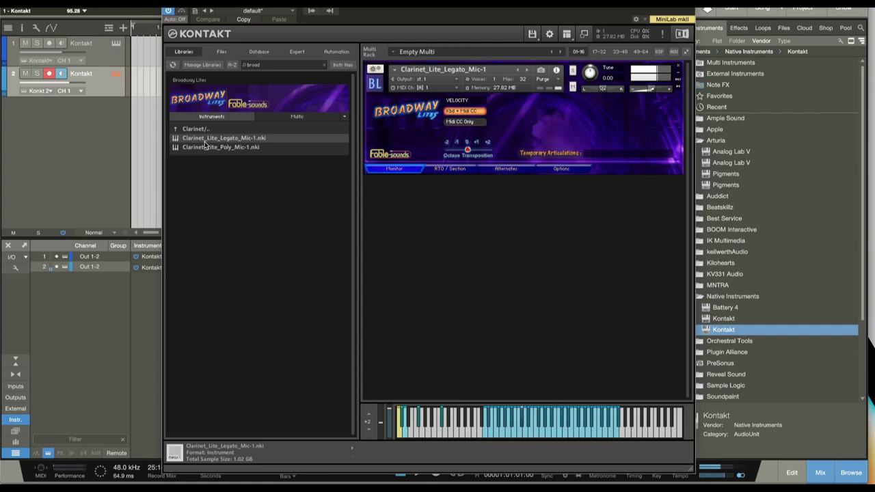
- Audition the low keyswitches of Clarinet_Lite_Legato_Mic-1 and Soprano-Sax_Lite_Legato_Mic-1
left_click(406, 437)
left_click(406, 437)
left_click(418, 424)
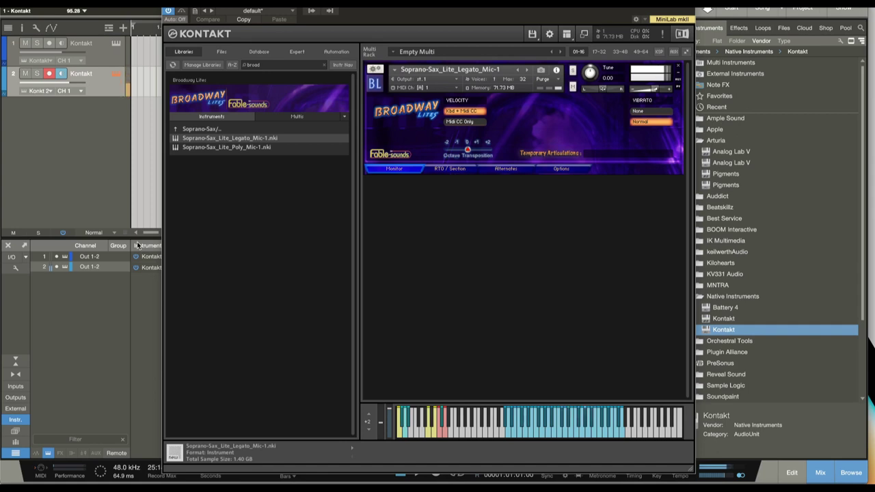
left_click(409, 425)
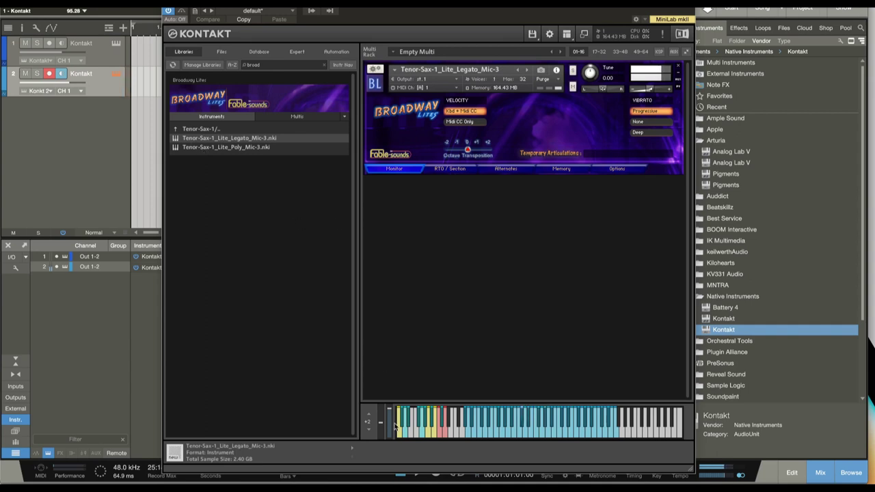
- Play Tenor-Sax-1_Lite_Legato_Mic-3 notes with the Staccatissimo, Sforzzando + Crescendo - Fast and Alternate Fingering articulations
left_click(409, 428)
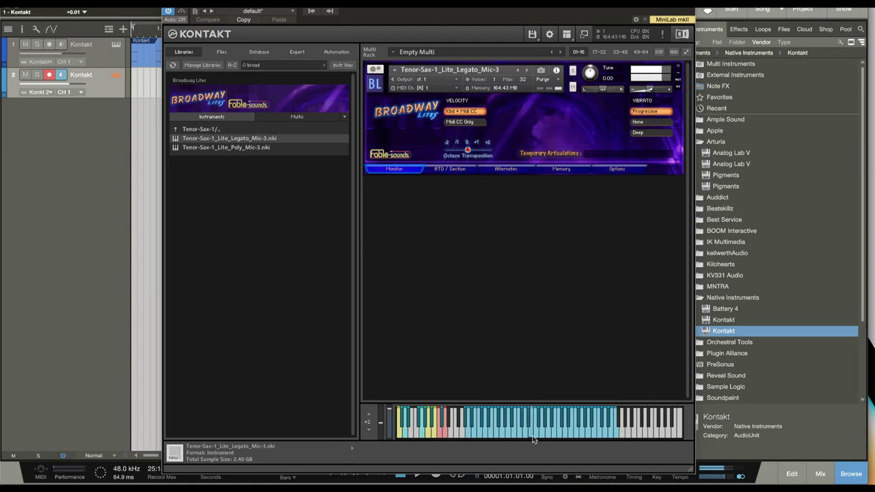
left_click(531, 429)
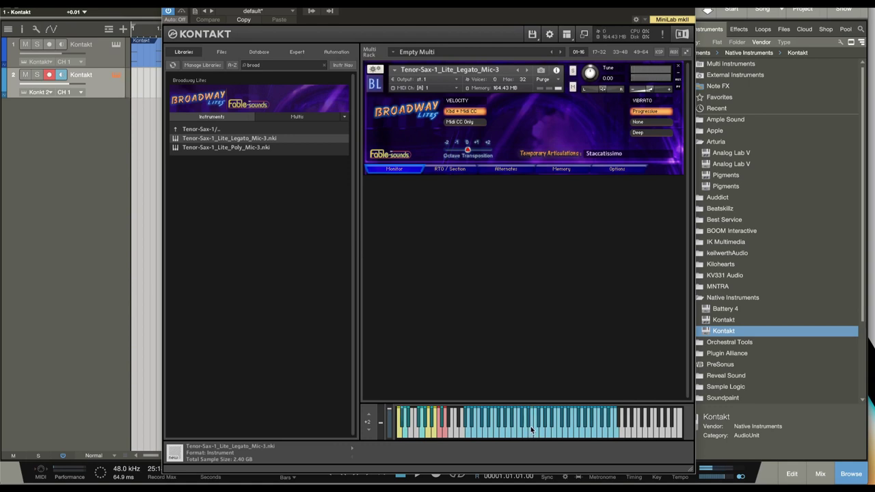
left_click(511, 430)
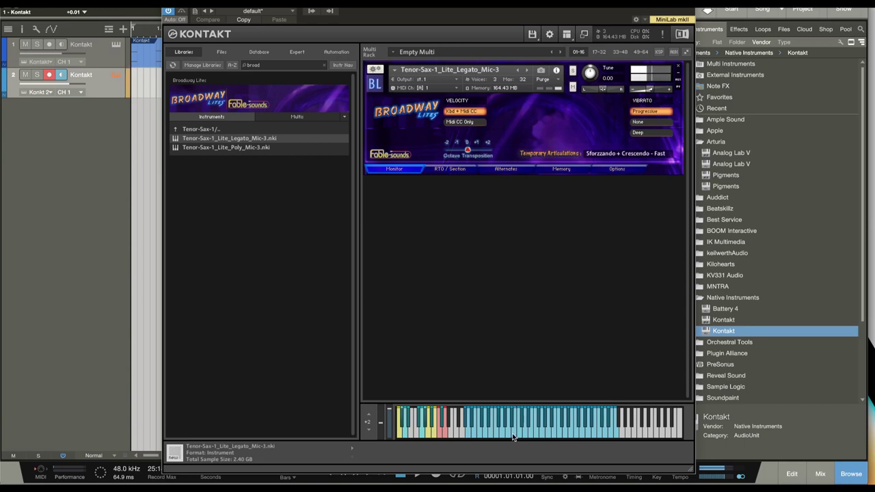
left_click(514, 433)
left_click(525, 432)
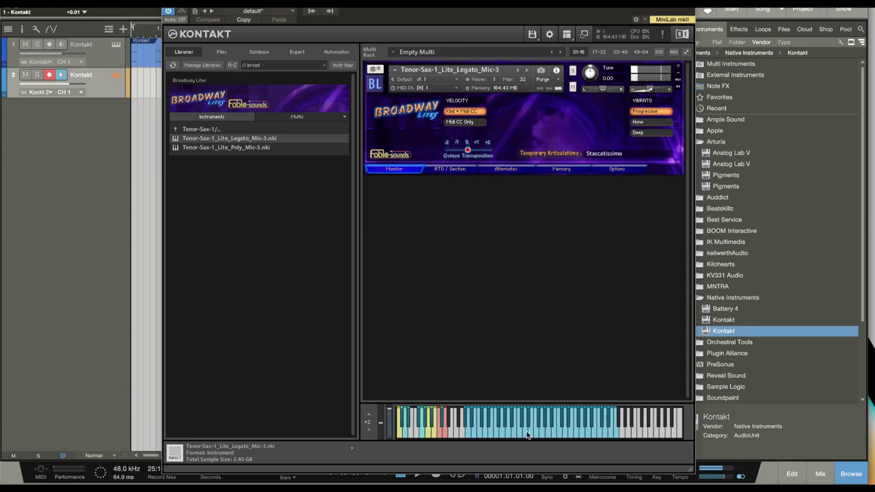
left_click(528, 429)
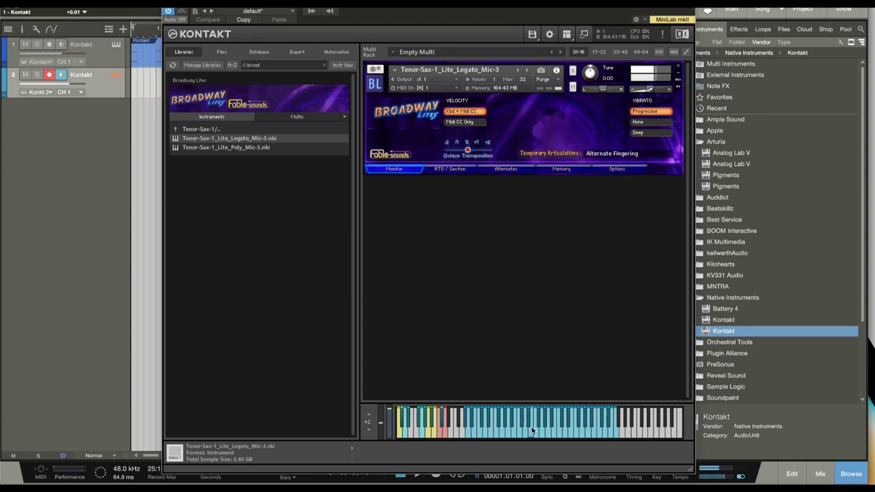
- Play mid-range and high tenor sax notes without a temporary articulation and with Fall Down Fast
left_click(508, 436)
left_click(532, 437)
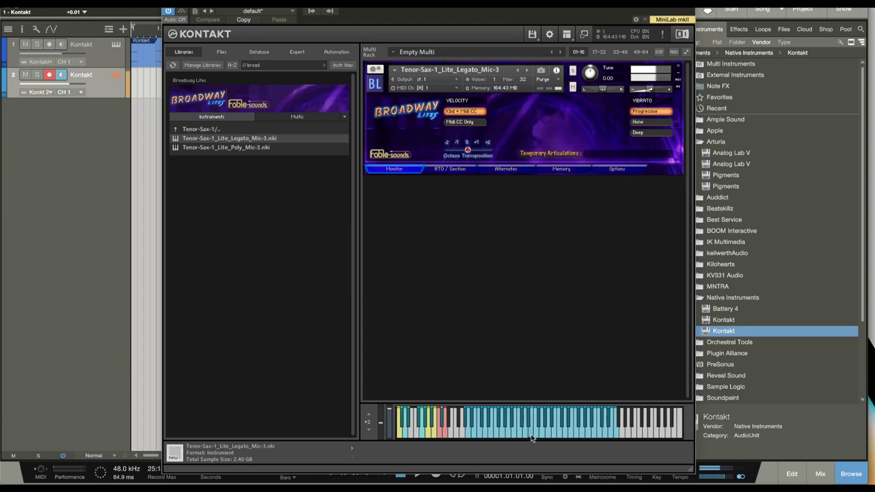
left_click(532, 438)
left_click(530, 434)
left_click(532, 437)
left_click(532, 437)
left_click(531, 437)
left_click(582, 436)
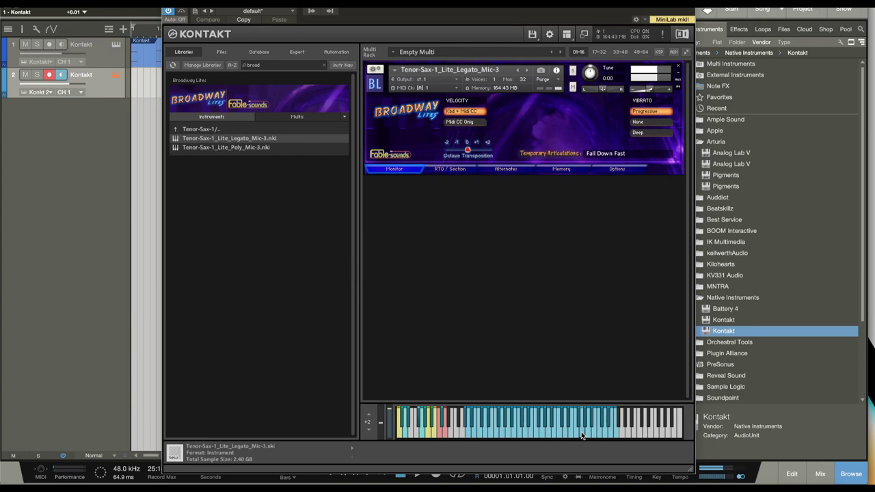
left_click(539, 437)
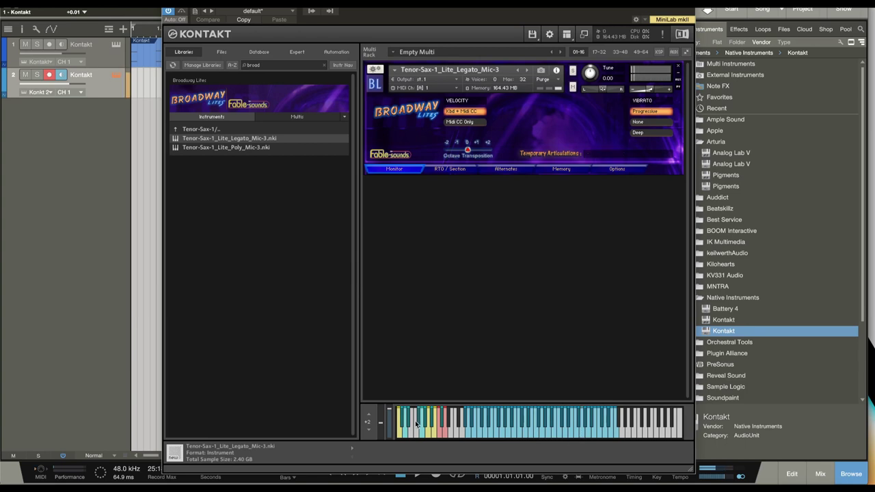
- Play mid-range tenor sax notes, including with Staccato, and return the library browser to the Reeds folder
left_click(540, 437)
left_click(540, 438)
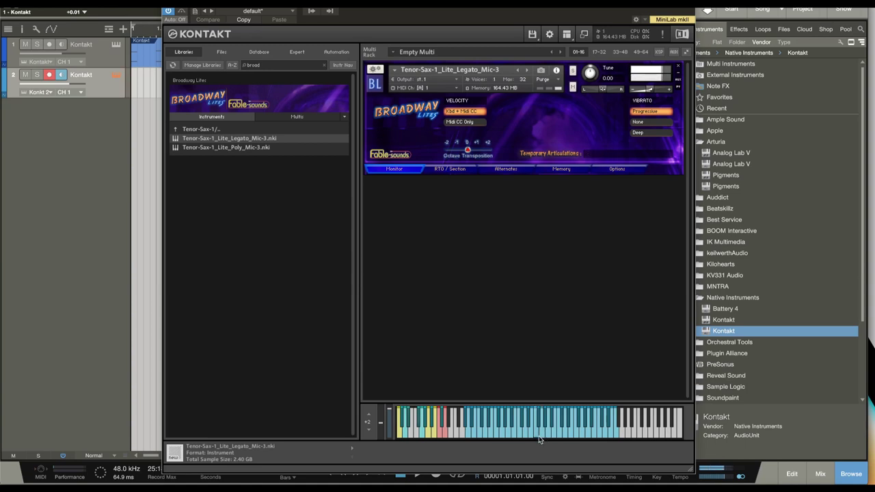
left_click(539, 438)
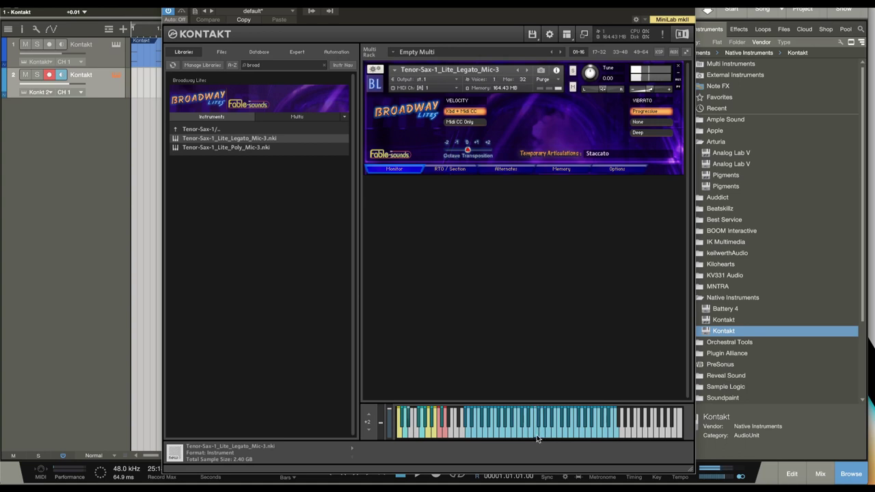
left_click(536, 436)
left_click(516, 438)
left_click(206, 130)
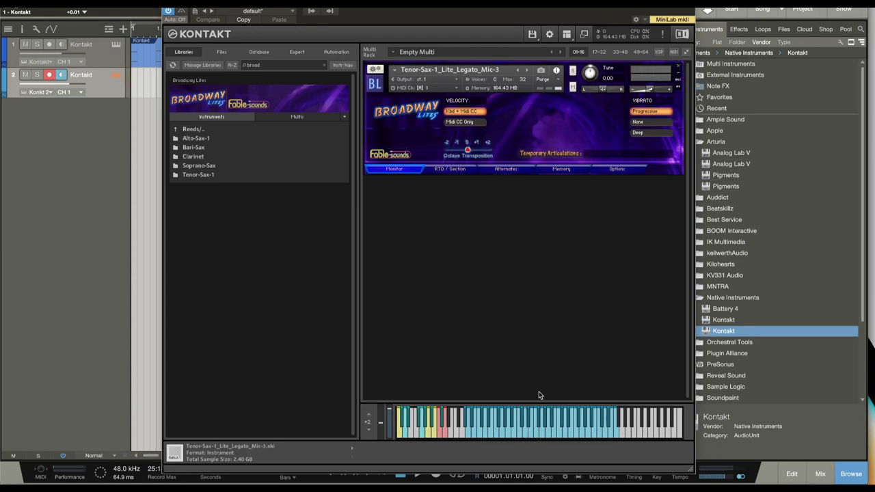
left_click(541, 438)
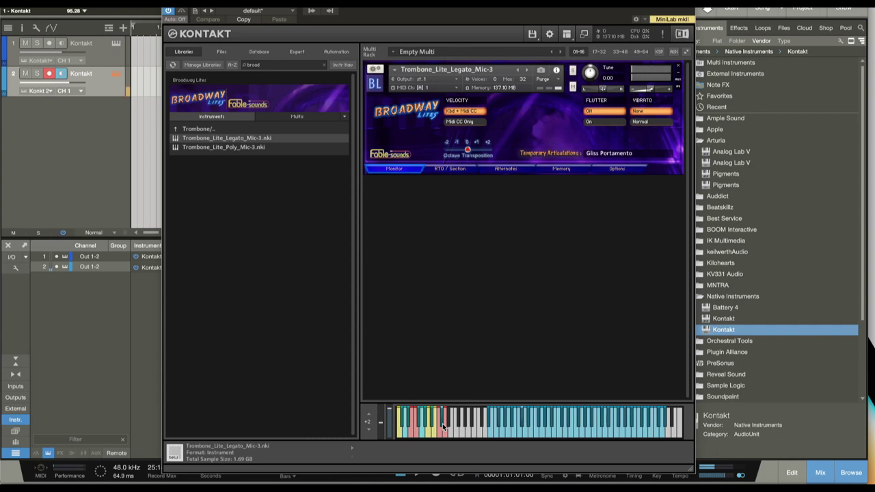
- Audition the Gliss Portamento, Staccatissimo and Staccato keyswitches of the Trombone_Lite_Legato_Mic-3 instrument
left_click(442, 426)
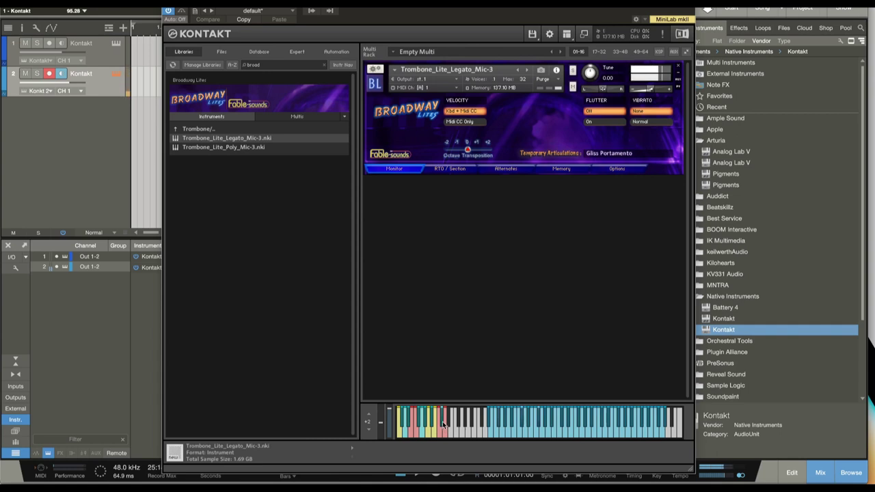
left_click(442, 424)
left_click(441, 427)
left_click(402, 425)
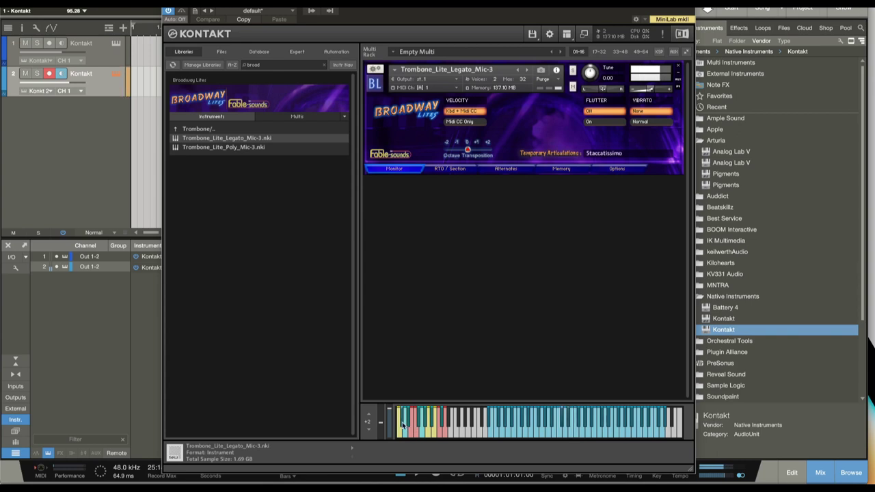
left_click(409, 426)
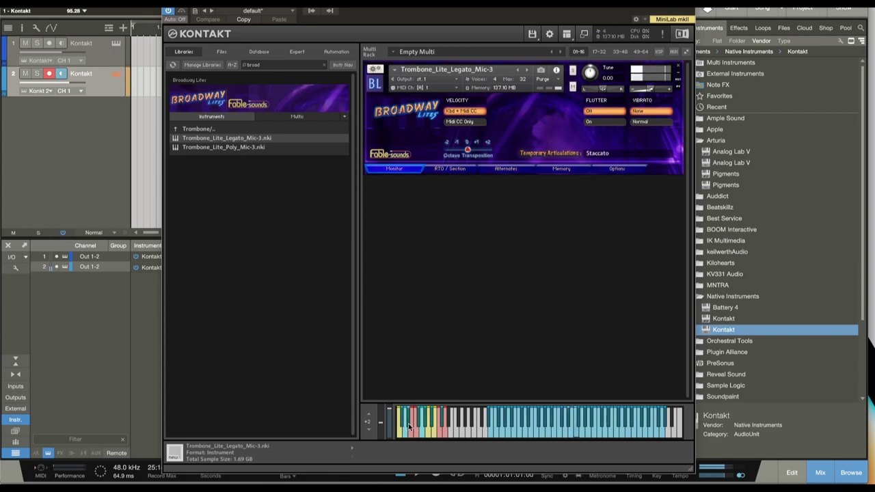